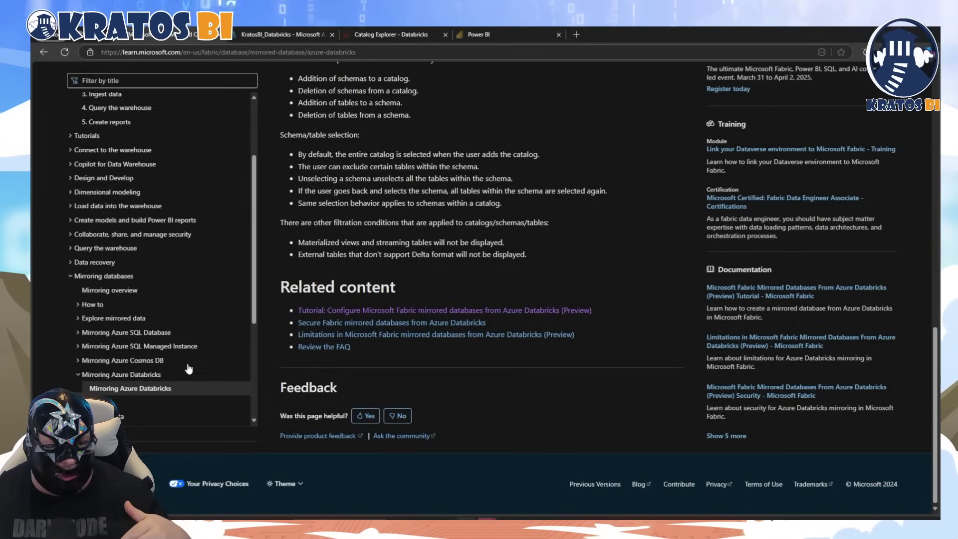
Review the prerequisites and database creation steps in the tutorial on configuring Fabric mirrored databases from Azure Databricks.
{"action": "left_click", "coordinate": [368, 310]}
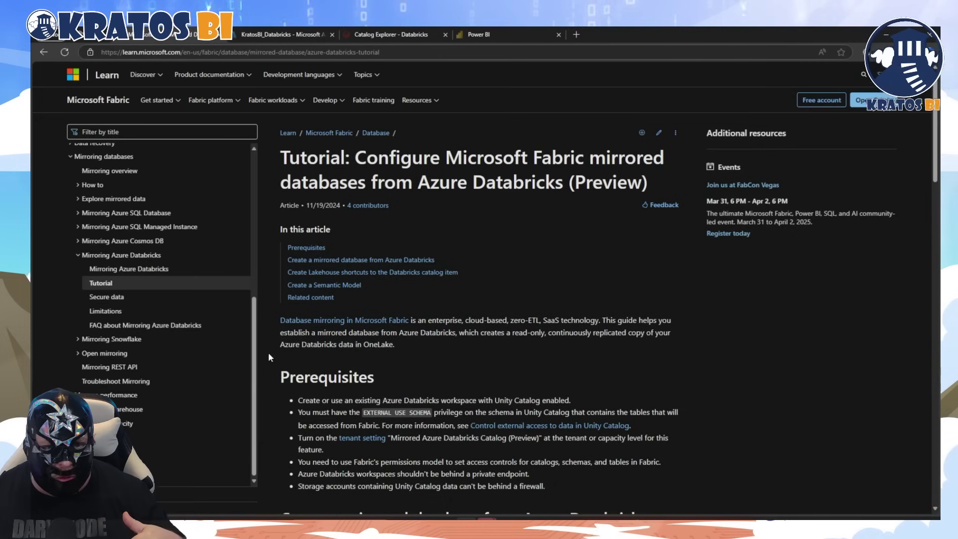
{"action": "scroll", "coordinate": [368, 324], "scroll_direction": "down", "scroll_amount": 5}
{"action": "scroll", "coordinate": [369, 324], "scroll_direction": "down", "scroll_amount": 3}
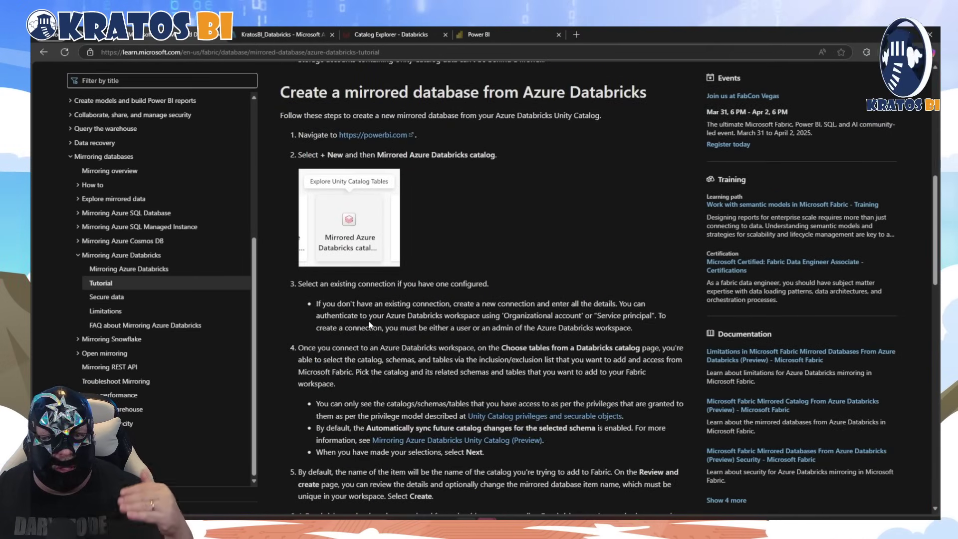
{"action": "scroll", "coordinate": [369, 325], "scroll_direction": "down", "scroll_amount": 3}
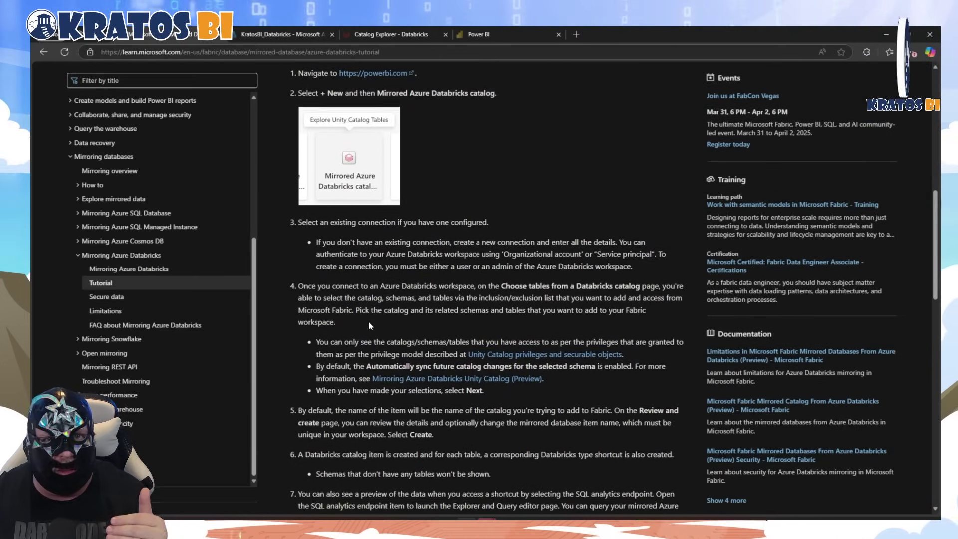
{"action": "scroll", "coordinate": [369, 324], "scroll_direction": "up", "scroll_amount": 5}
{"action": "scroll", "coordinate": [370, 324], "scroll_direction": "up", "scroll_amount": 2}
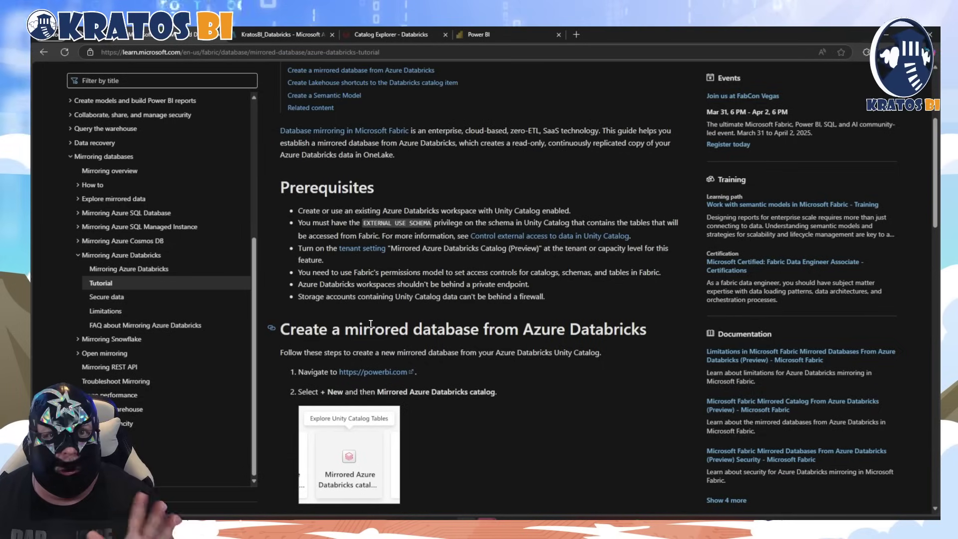
View the KratosBI_Databricks resource overview in Azure and the kratosbi_ucdata_cat tables in the Databricks Catalog Explorer.
{"action": "left_click", "coordinate": [279, 35]}
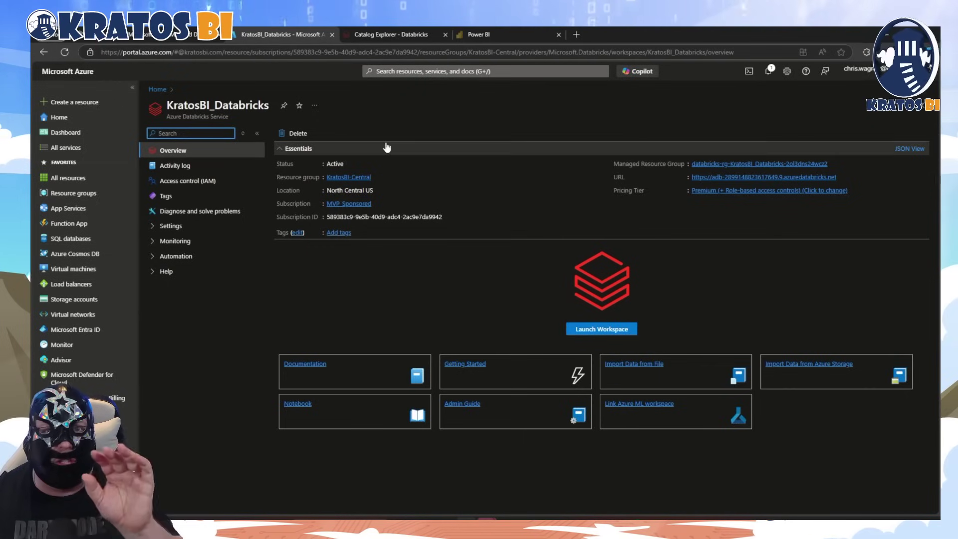
{"action": "left_click", "coordinate": [373, 36]}
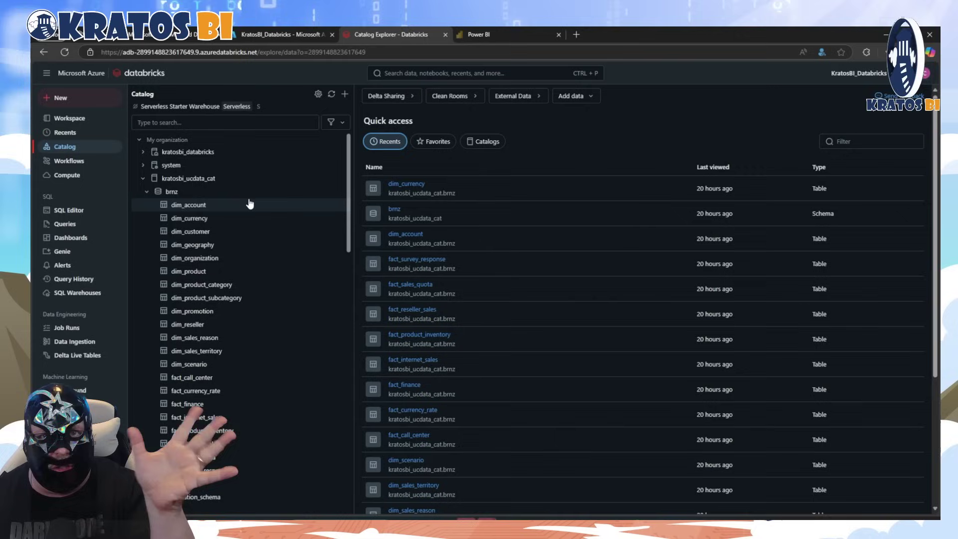
Switch to Power BI and create a workspace named Databricks Enterprise Mirror with Fabric capacity.
{"action": "left_click", "coordinate": [482, 45]}
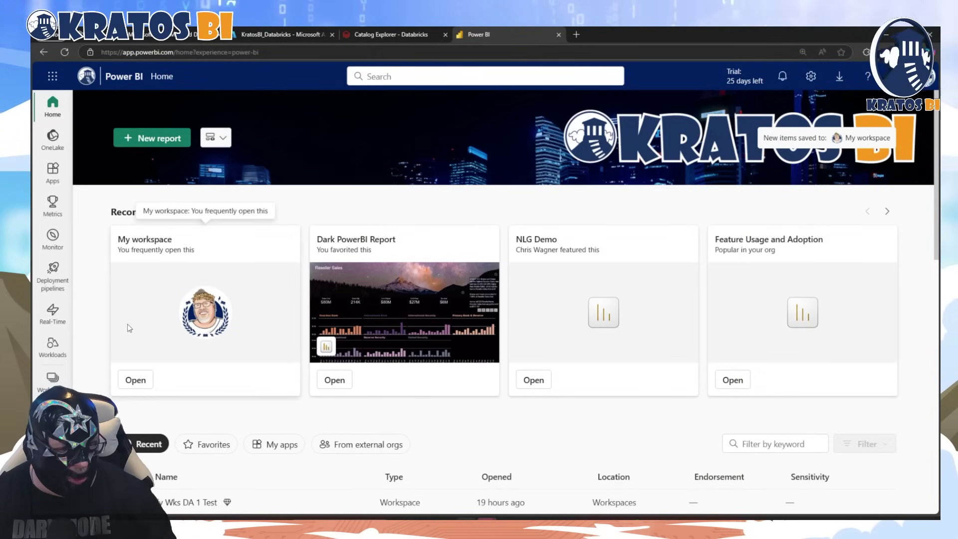
{"action": "left_click", "coordinate": [52, 378]}
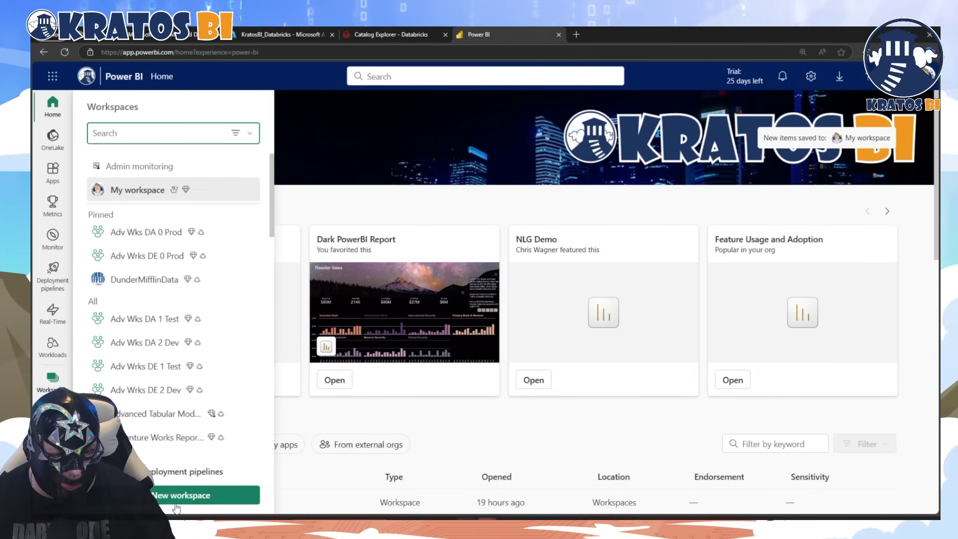
{"action": "left_click", "coordinate": [204, 495]}
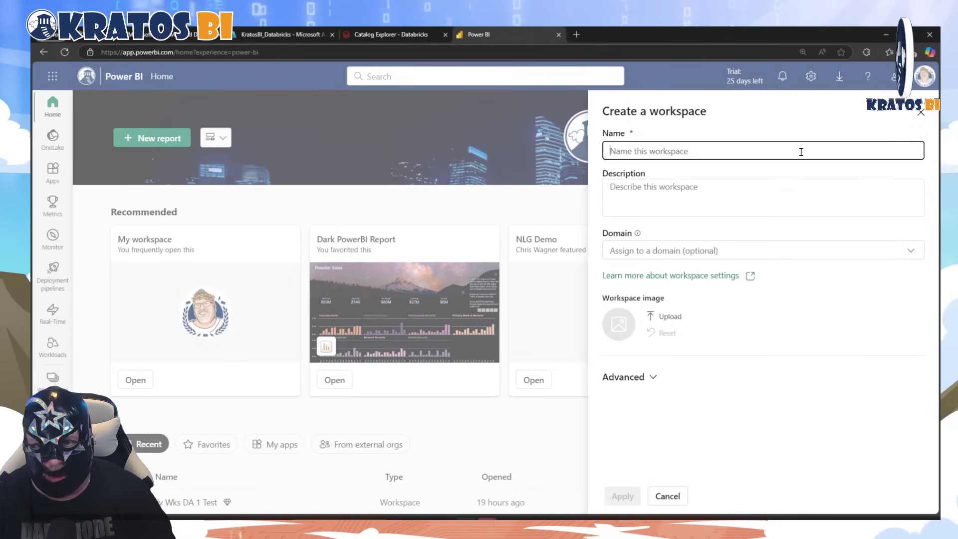
{"action": "type", "text": "Databr"}
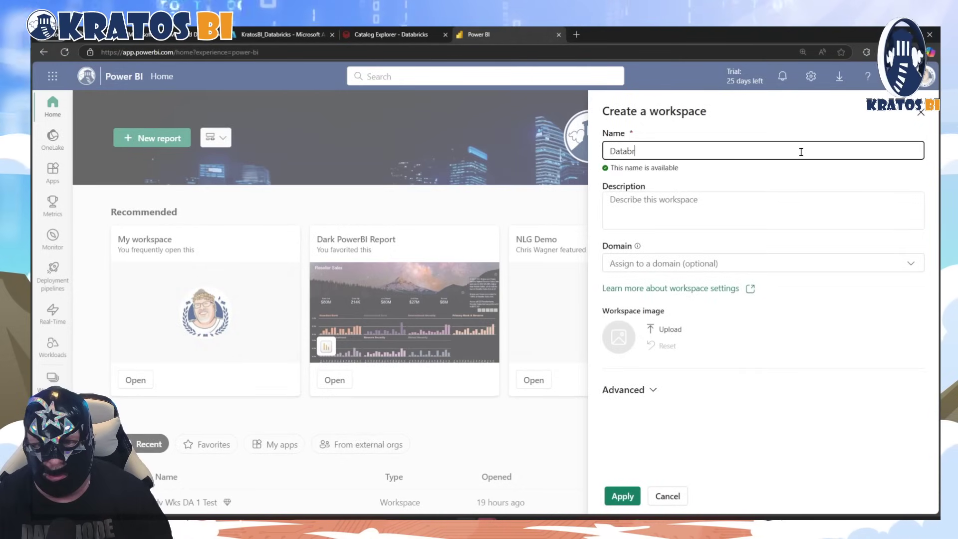
{"action": "type", "text": "icks Enterprise Mirror"}
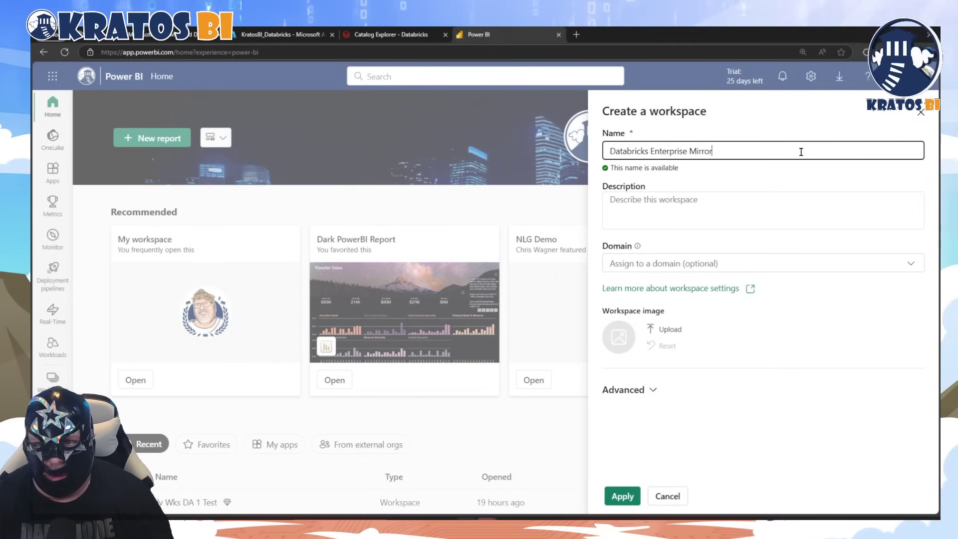
{"action": "left_click", "coordinate": [655, 389]}
{"action": "scroll", "coordinate": [708, 293], "scroll_direction": "down", "scroll_amount": 10}
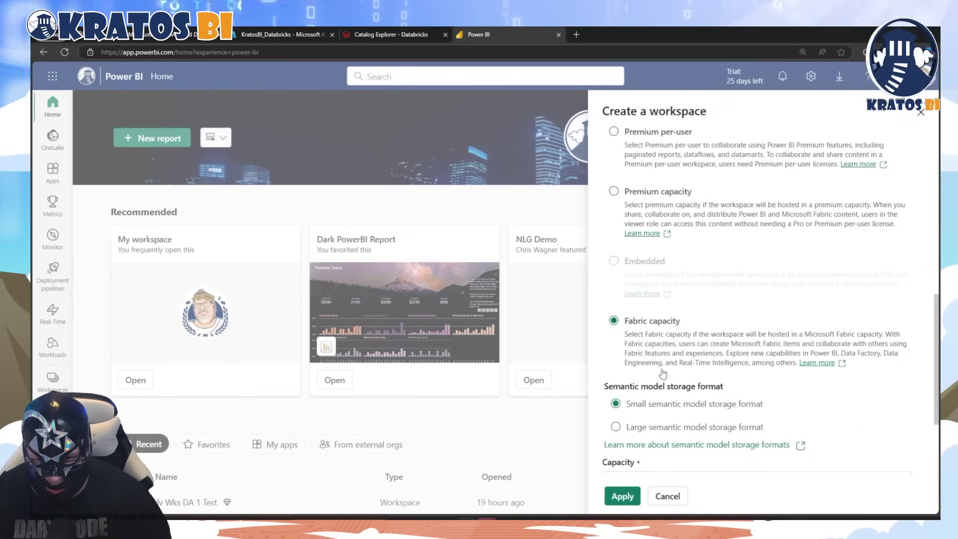
{"action": "left_click", "coordinate": [630, 496]}
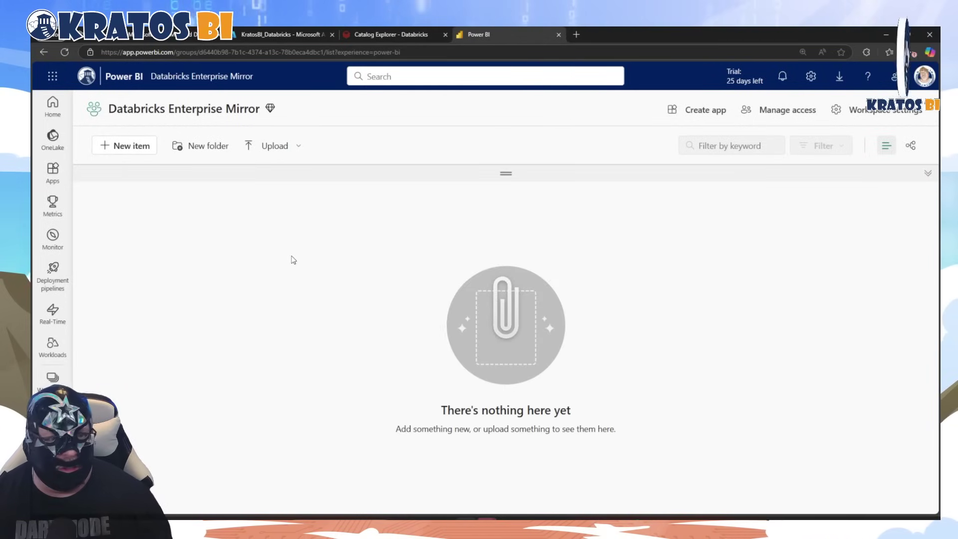
Start a new Mirrored Azure Databricks catalog item in the workspace, filtering the item types by "datab".
{"action": "left_click", "coordinate": [127, 150]}
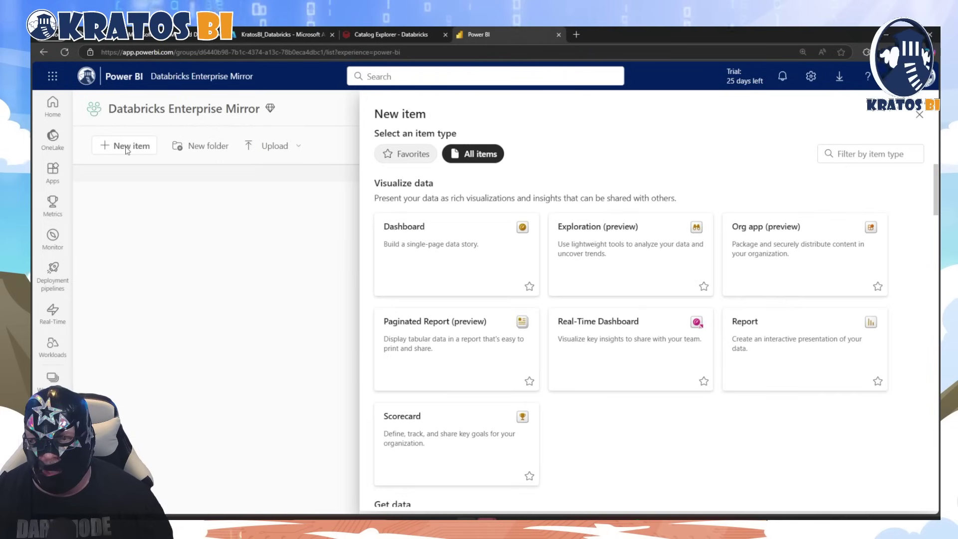
{"action": "left_click", "coordinate": [870, 155]}
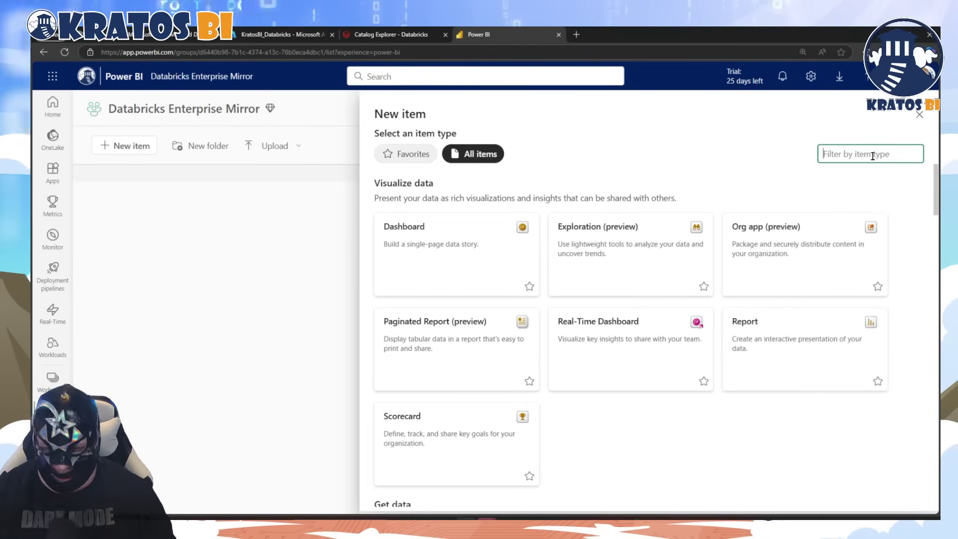
{"action": "type", "text": "data"}
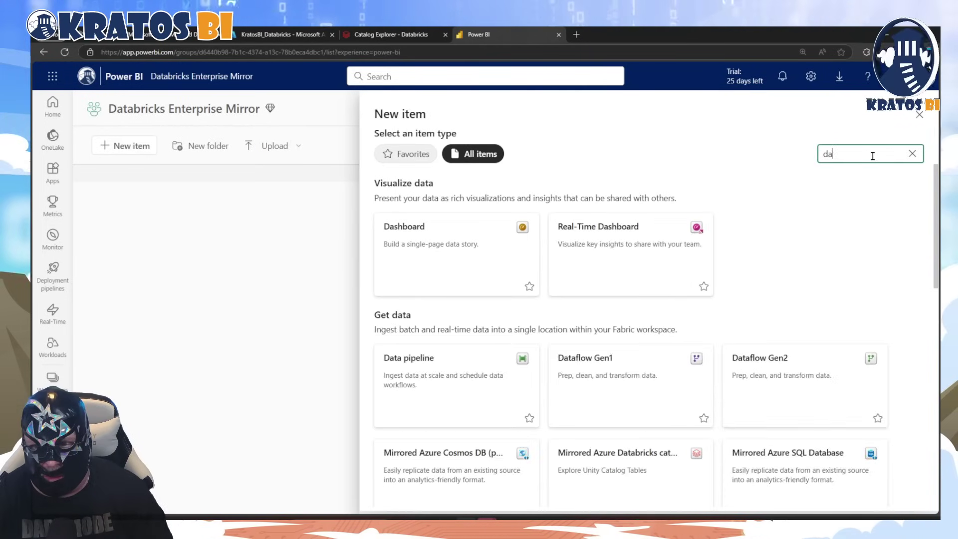
{"action": "type", "text": "b"}
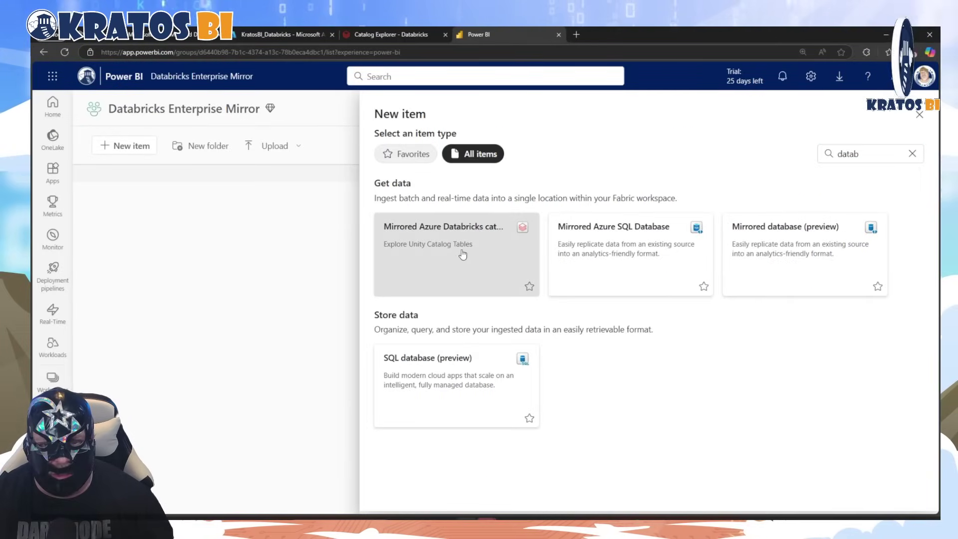
{"action": "key", "text": "Escape"}
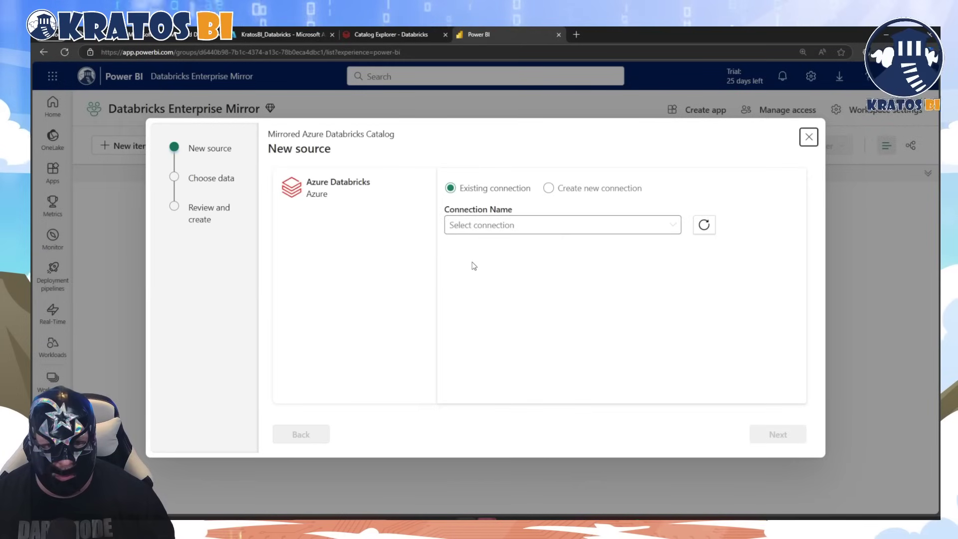
Choose to create a new connection for the Azure Databricks source and look over its connection settings.
{"action": "left_click", "coordinate": [550, 190]}
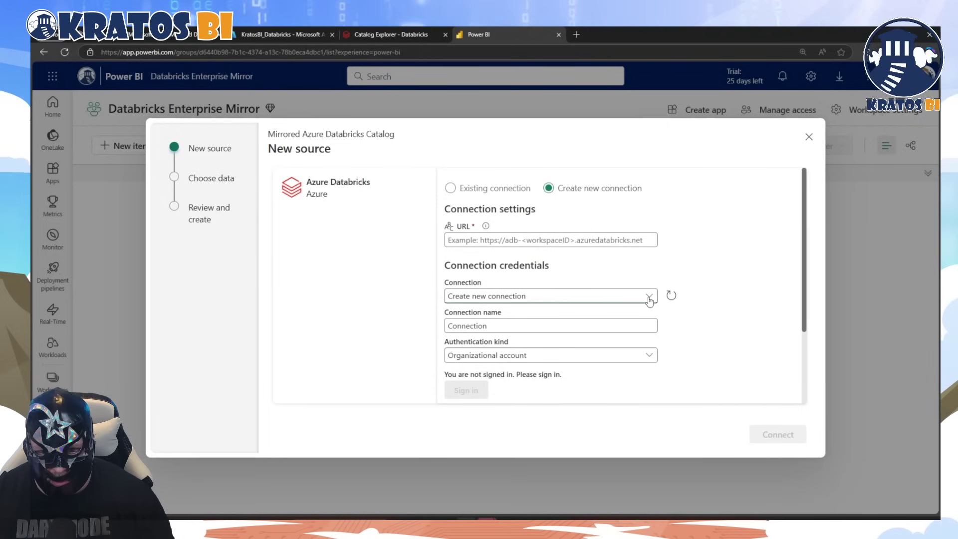
{"action": "left_click", "coordinate": [649, 298]}
{"action": "left_click", "coordinate": [776, 224]}
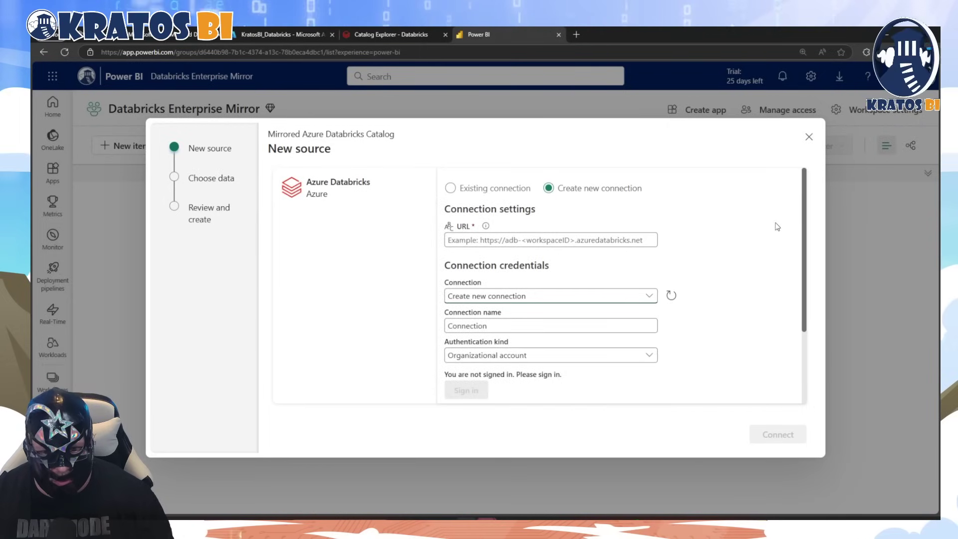
{"action": "scroll", "coordinate": [702, 313], "scroll_direction": "down", "scroll_amount": 2}
{"action": "scroll", "coordinate": [668, 293], "scroll_direction": "up", "scroll_amount": 2}
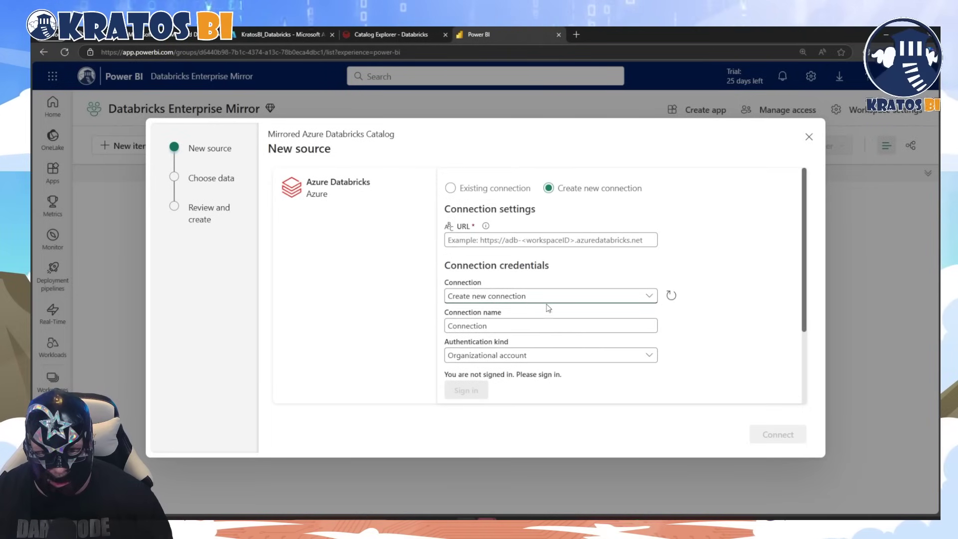
Name the new connection AdventureWorksDatabricks and try to sign in with the organizational account.
{"action": "scroll", "coordinate": [574, 310], "scroll_direction": "down", "scroll_amount": 1}
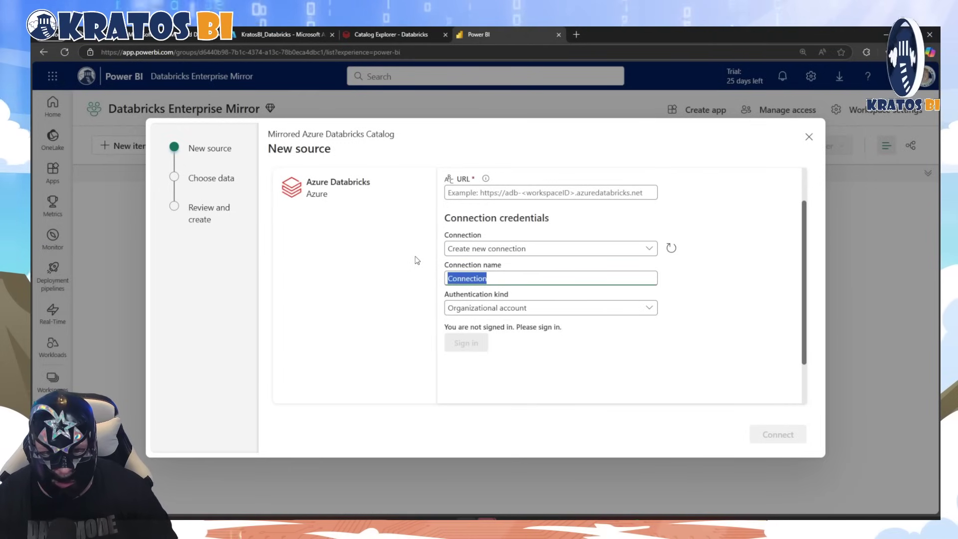
{"action": "type", "text": "AdventureWOrk"}
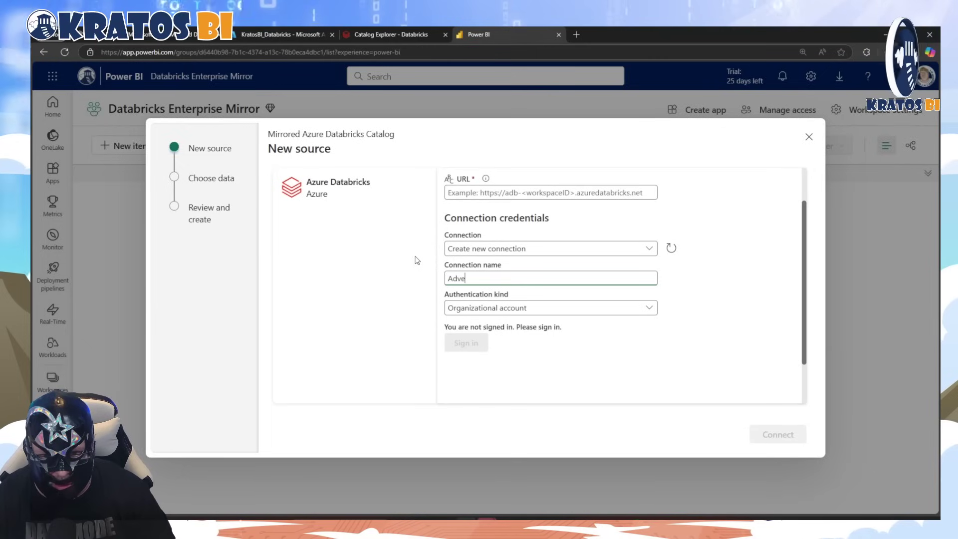
{"action": "key", "text": "BackSpace"}
{"action": "key", "text": "BackSpace"}
{"action": "key", "text": "BackSpace"}
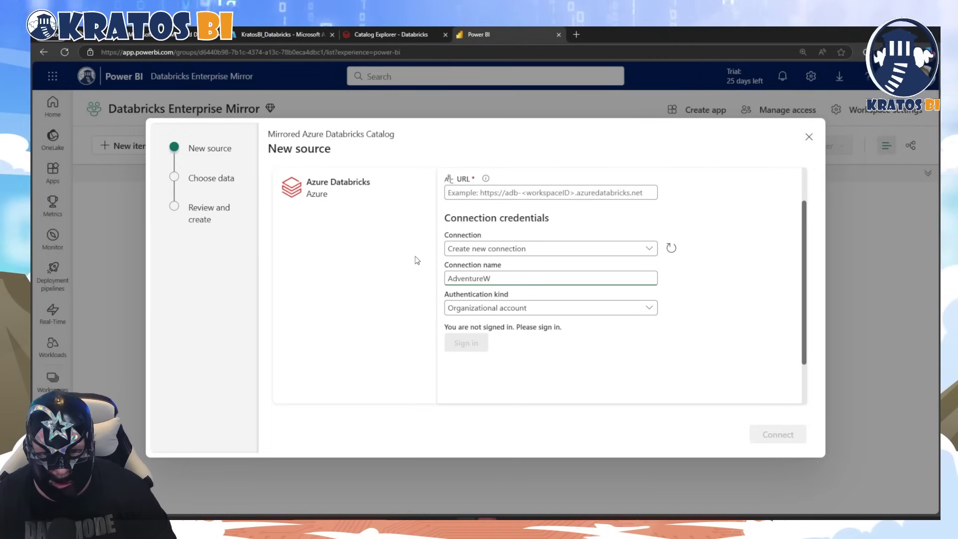
{"action": "type", "text": "orksDatabric"}
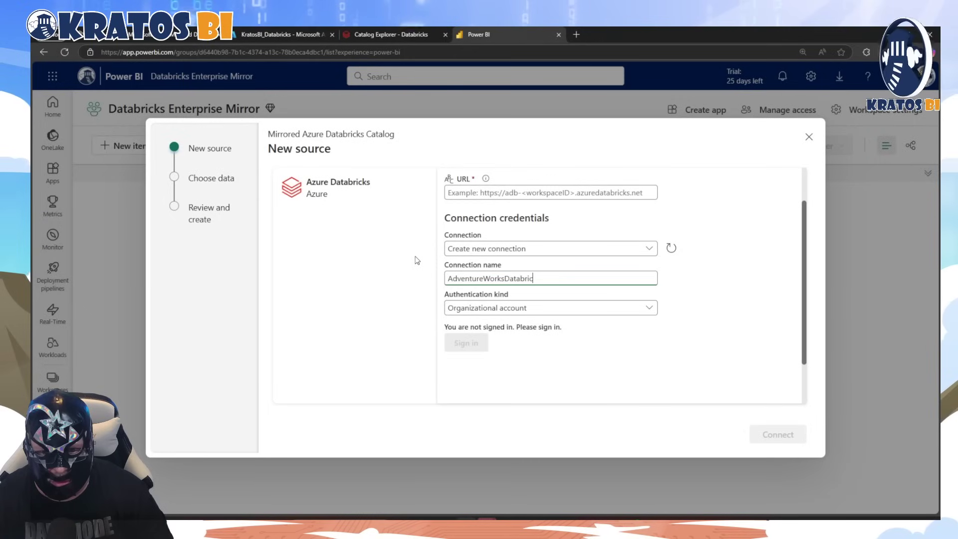
{"action": "left_click", "coordinate": [464, 344]}
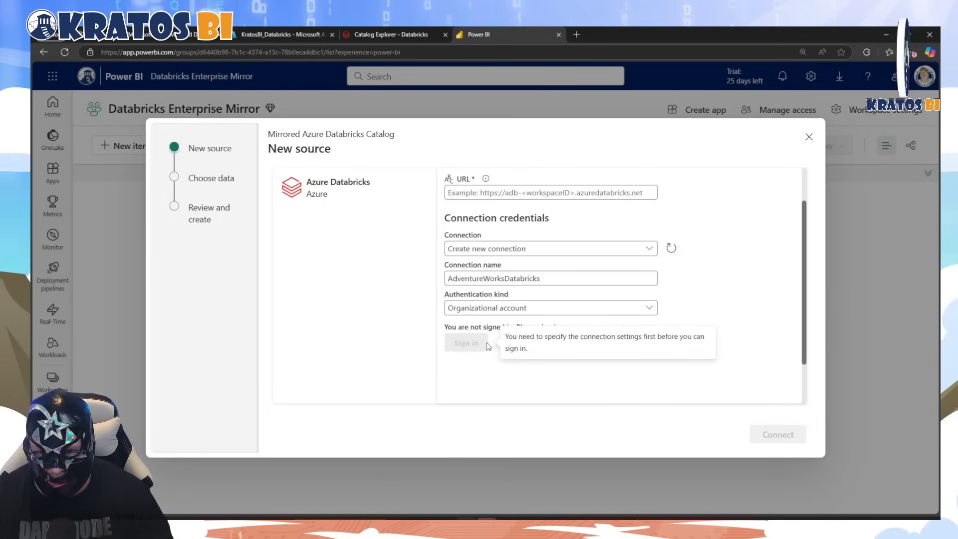
{"action": "scroll", "coordinate": [485, 344], "scroll_direction": "down", "scroll_amount": 1}
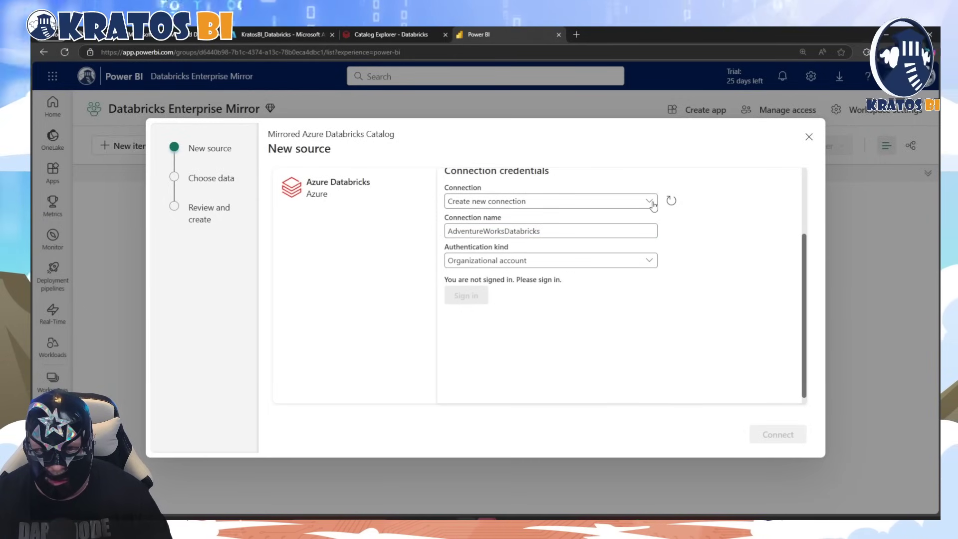
{"action": "scroll", "coordinate": [643, 225], "scroll_direction": "up", "scroll_amount": 2}
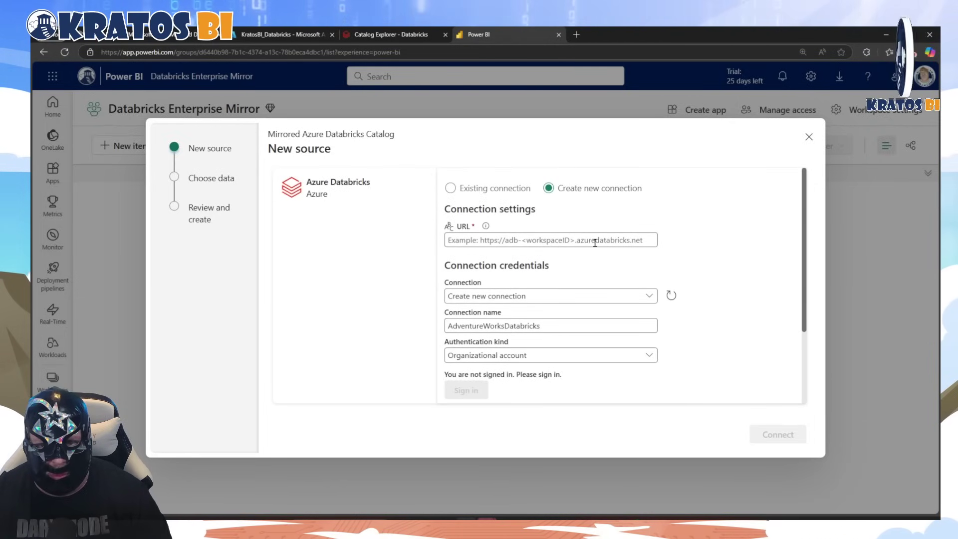
Copy the Databricks workspace's base URL, ending at azuredatabricks.net, into the connection URL setting and connect to the source.
{"action": "left_click", "coordinate": [387, 36]}
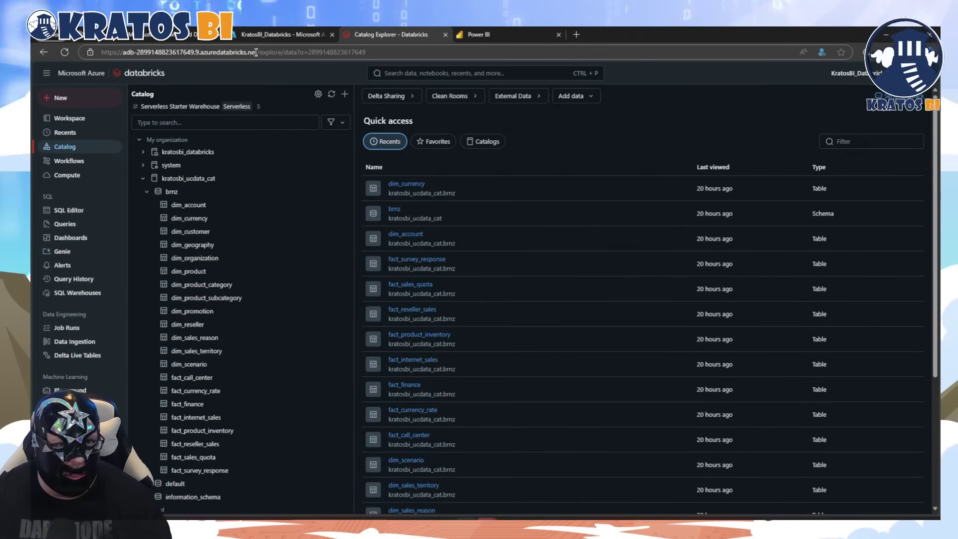
{"action": "left_click", "coordinate": [256, 53]}
{"action": "left_click_drag", "start_coordinate": [256, 52], "coordinate": [96, 50]}
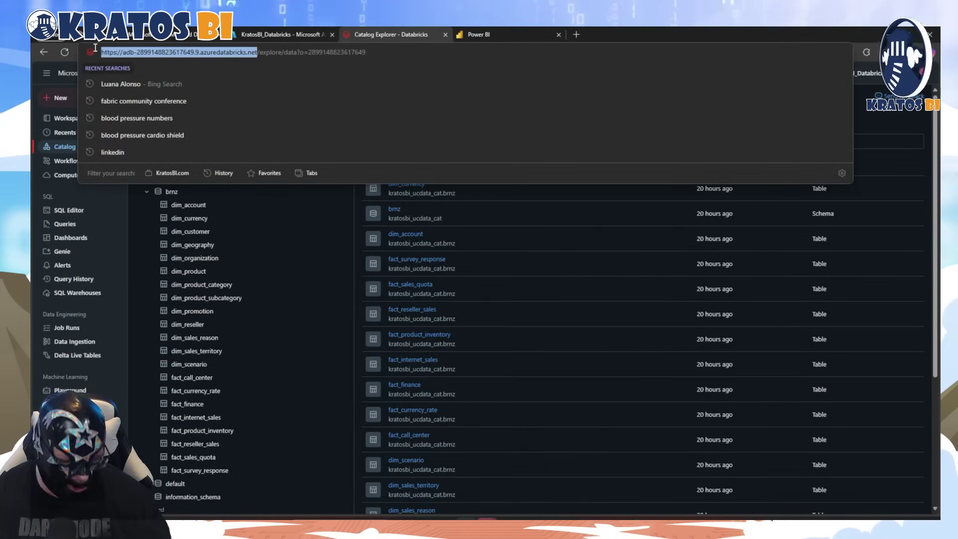
{"action": "left_click", "coordinate": [486, 35]}
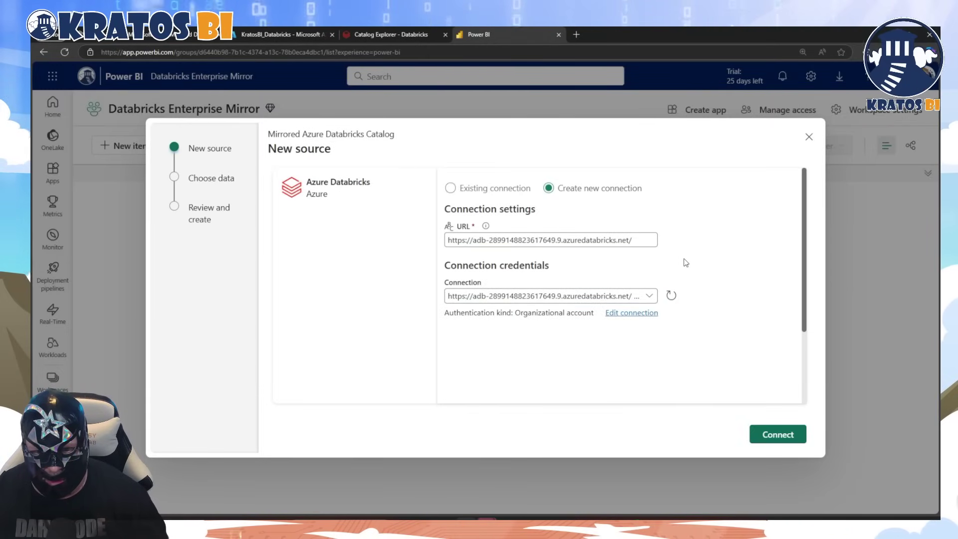
{"action": "left_click", "coordinate": [778, 437]}
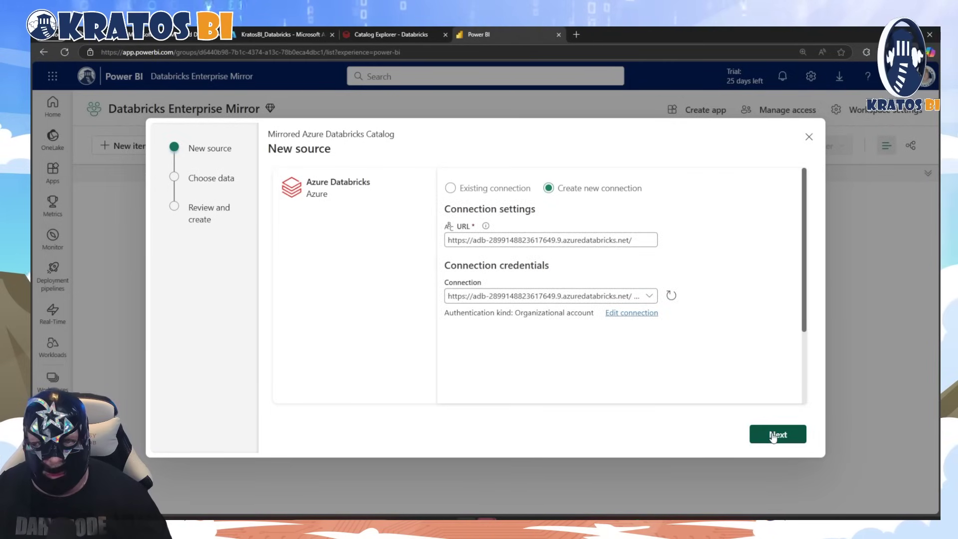
Continue to the data selection stage and choose kratosbi_ucdata_cat as the catalog to mirror.
{"action": "left_click", "coordinate": [772, 436]}
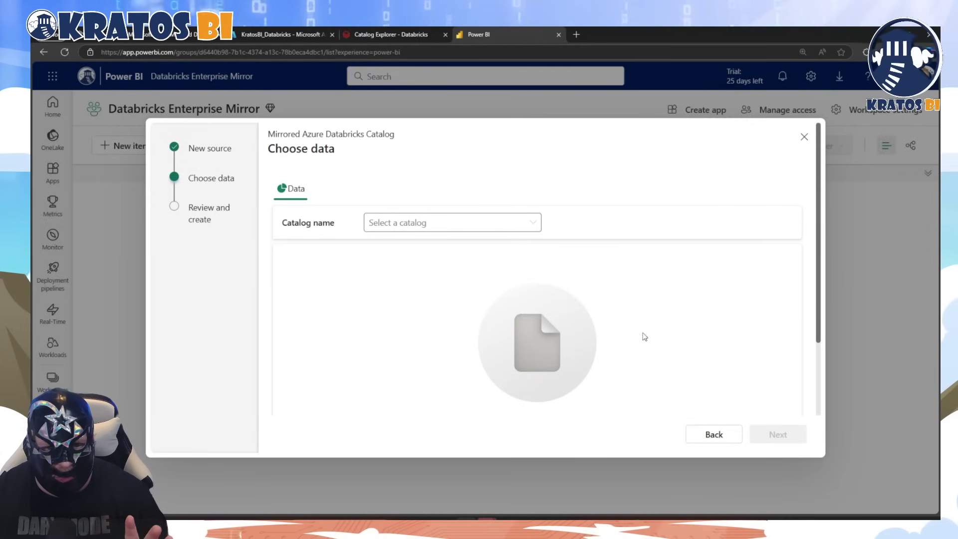
{"action": "left_click", "coordinate": [537, 230]}
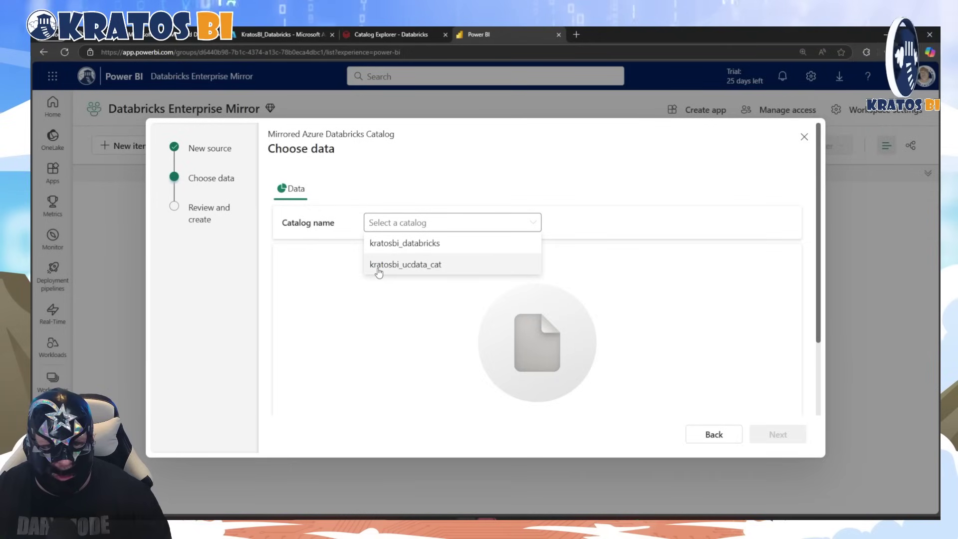
{"action": "left_click", "coordinate": [415, 269]}
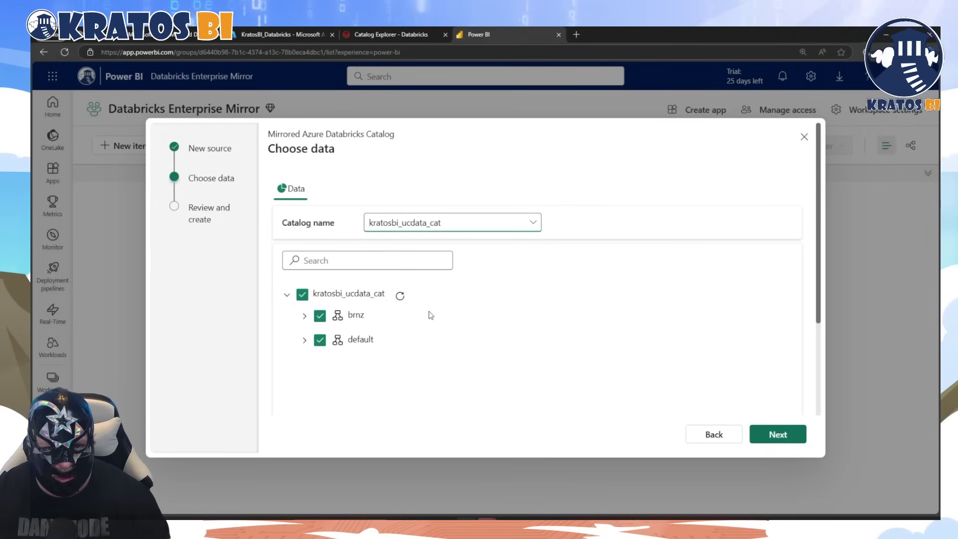
Clear the whole-catalog selection and select the brnz tables dim_account, dim_currency, dim_customer, dim_geography and dim_organization.
{"action": "scroll", "coordinate": [431, 315], "scroll_direction": "down", "scroll_amount": 3}
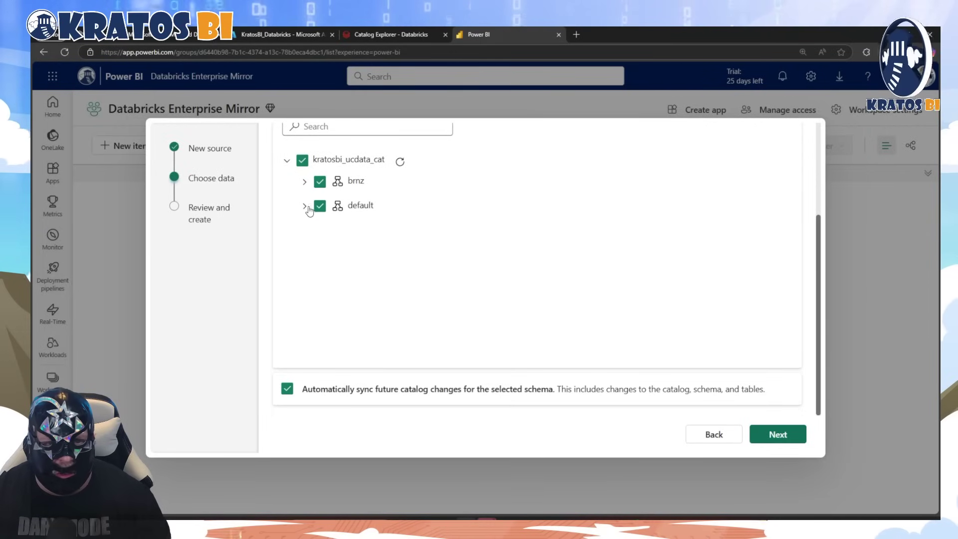
{"action": "left_click", "coordinate": [302, 161]}
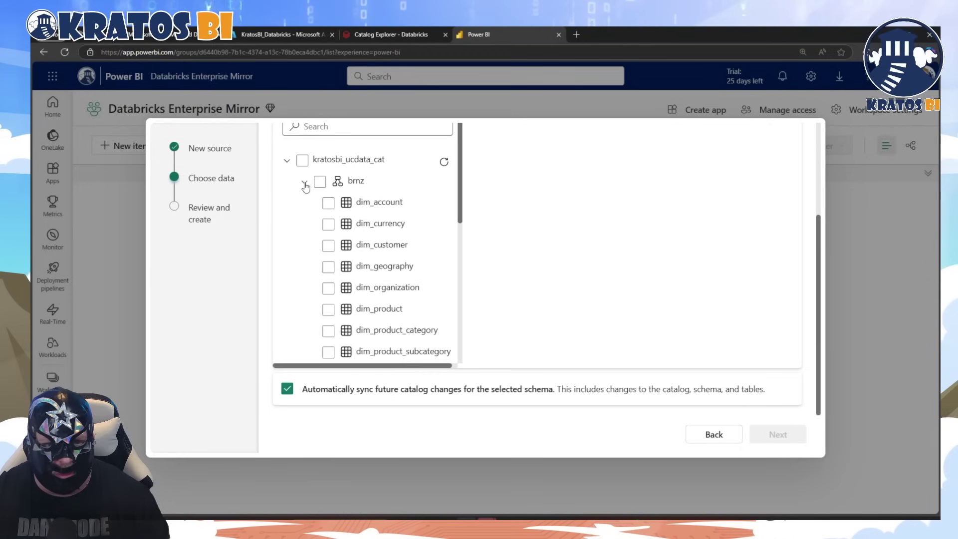
{"action": "left_click", "coordinate": [328, 203]}
{"action": "left_click", "coordinate": [328, 225]}
{"action": "left_click", "coordinate": [327, 245]}
{"action": "left_click", "coordinate": [328, 267]}
{"action": "left_click", "coordinate": [327, 288]}
Add the remaining brnz dimension tables to the selection, from dim_product through dim_scenario.
{"action": "scroll", "coordinate": [333, 205], "scroll_direction": "down", "scroll_amount": 4}
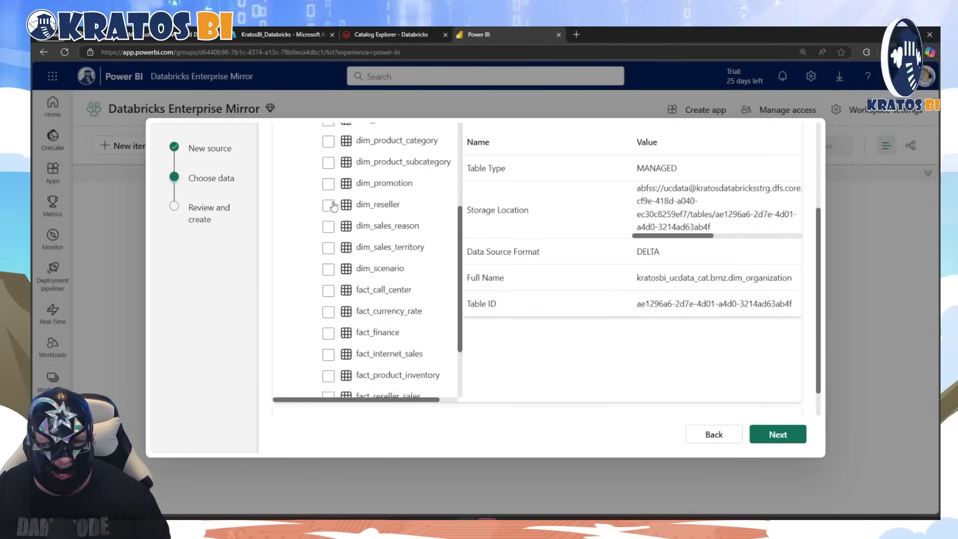
{"action": "scroll", "coordinate": [329, 157], "scroll_direction": "up", "scroll_amount": 1}
{"action": "left_click", "coordinate": [329, 168]}
{"action": "left_click", "coordinate": [328, 210]}
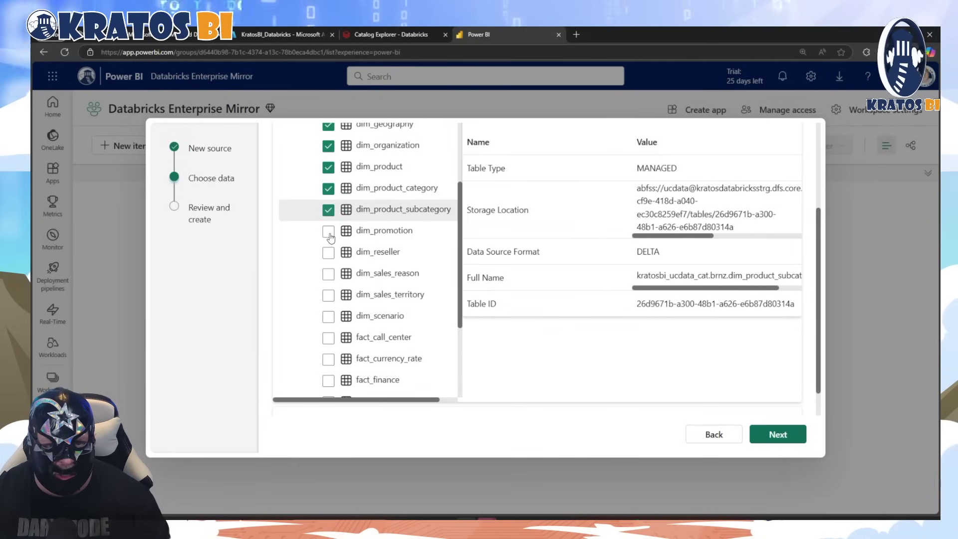
{"action": "left_click", "coordinate": [329, 231]}
{"action": "left_click", "coordinate": [329, 252]}
{"action": "left_click", "coordinate": [329, 274]}
{"action": "left_click", "coordinate": [329, 296]}
{"action": "left_click", "coordinate": [329, 316]}
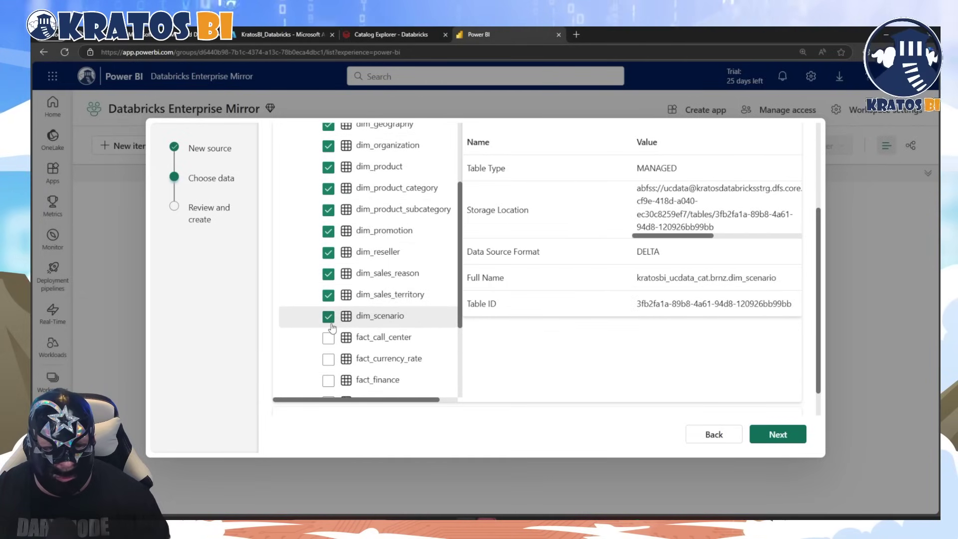
Add all the brnz fact tables to the selection, from fact_call_center through fact_survey_response.
{"action": "scroll", "coordinate": [329, 252], "scroll_direction": "down", "scroll_amount": 3}
{"action": "left_click", "coordinate": [328, 202]}
{"action": "left_click", "coordinate": [329, 223]}
{"action": "left_click", "coordinate": [329, 244]}
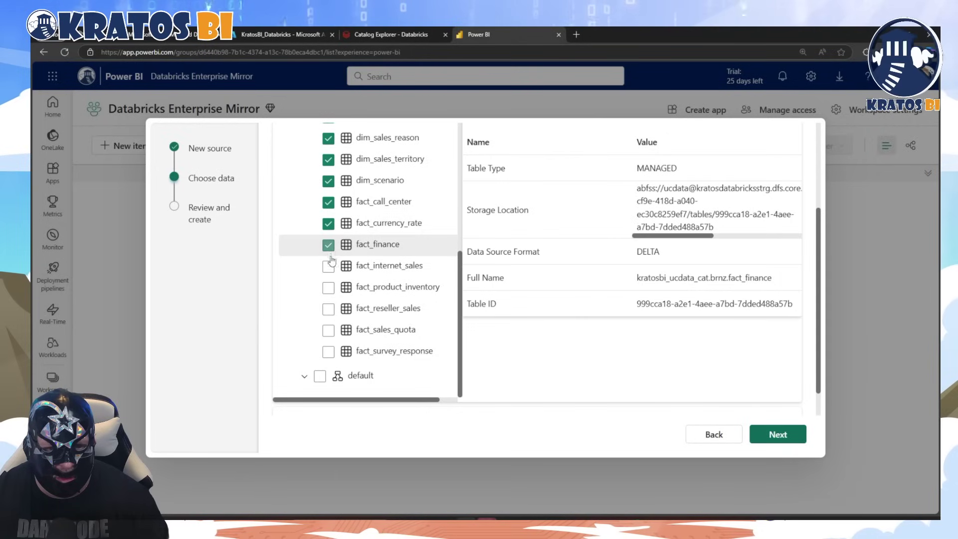
{"action": "left_click", "coordinate": [329, 266]}
{"action": "left_click", "coordinate": [329, 287]}
{"action": "left_click", "coordinate": [329, 309]}
{"action": "left_click", "coordinate": [328, 330]}
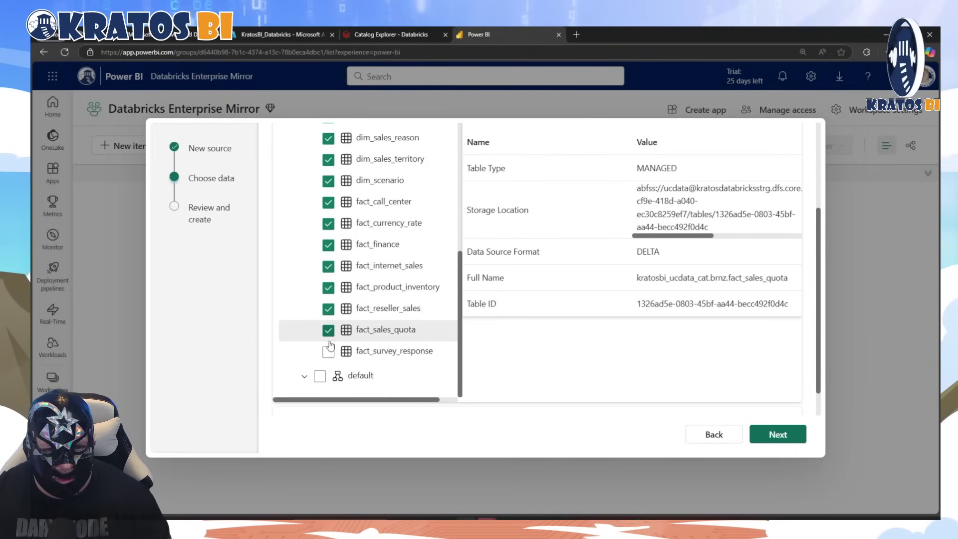
{"action": "left_click", "coordinate": [329, 351]}
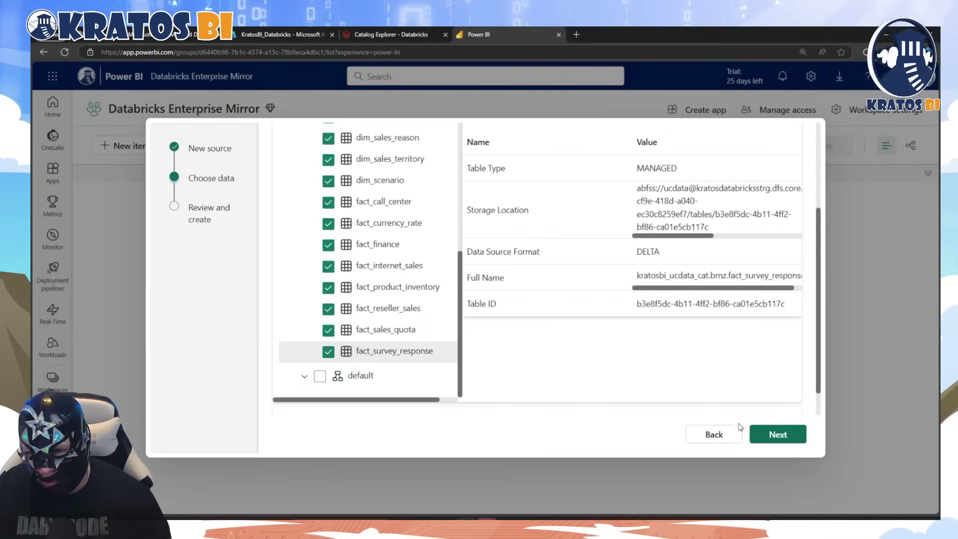
Continue to the final review, check the summary and options, and create the mirrored catalog with the artifact name kratosbi_ucdata_cat.
{"action": "left_click", "coordinate": [775, 434]}
{"action": "scroll", "coordinate": [551, 364], "scroll_direction": "down", "scroll_amount": 1}
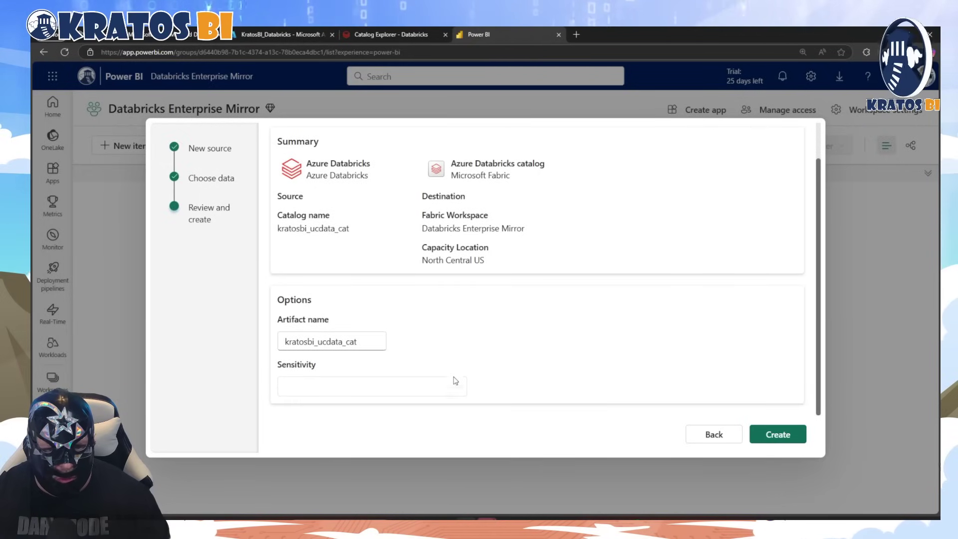
{"action": "scroll", "coordinate": [464, 374], "scroll_direction": "up", "scroll_amount": 2}
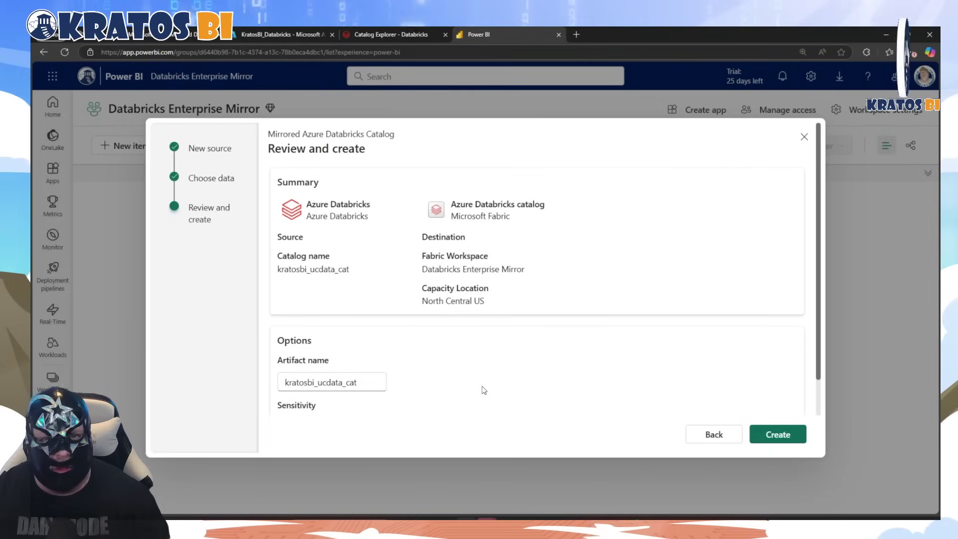
{"action": "left_click", "coordinate": [785, 433]}
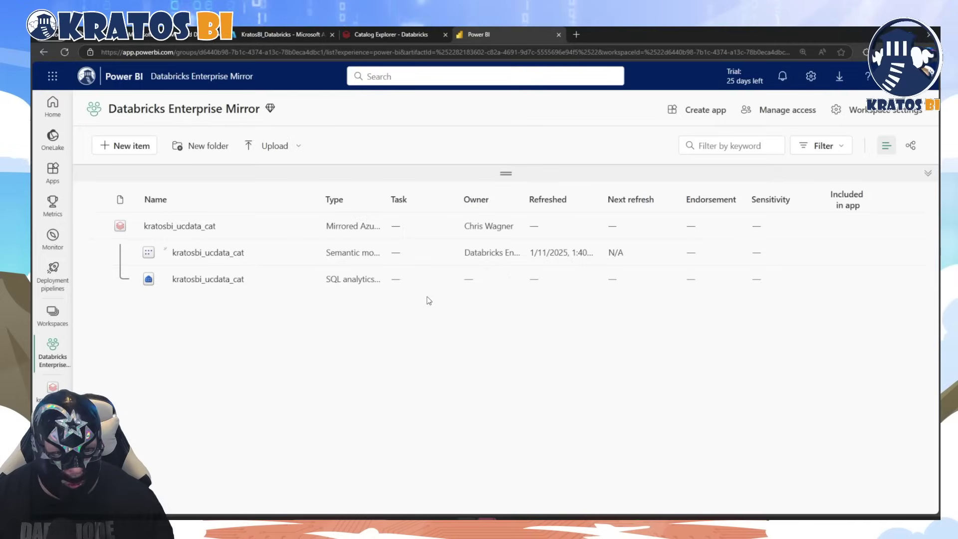
Open the mirrored kratosbi_ucdata_cat catalog and preview the brnz schema's dim_account and dim_currency tables.
{"action": "left_click", "coordinate": [48, 390]}
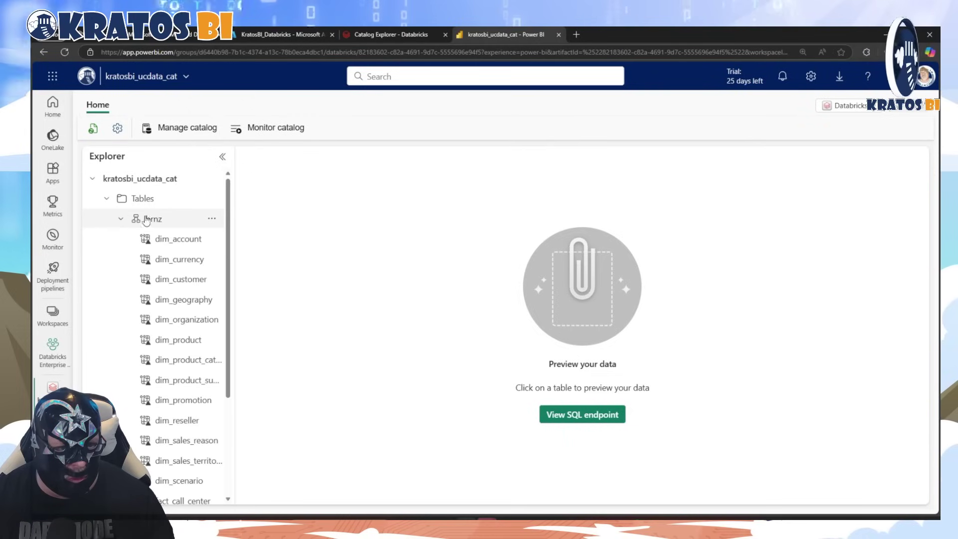
{"action": "left_click", "coordinate": [181, 238]}
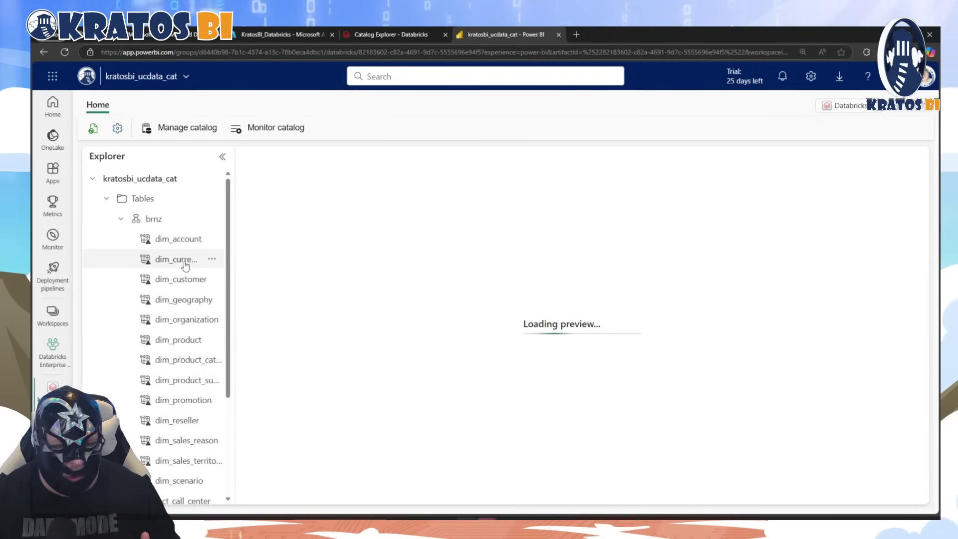
Return to the Databricks Enterprise Mirror workspace and open the endorsement settings of the mirrored kratosbi_ucdata_cat catalog.
{"action": "left_click", "coordinate": [55, 349]}
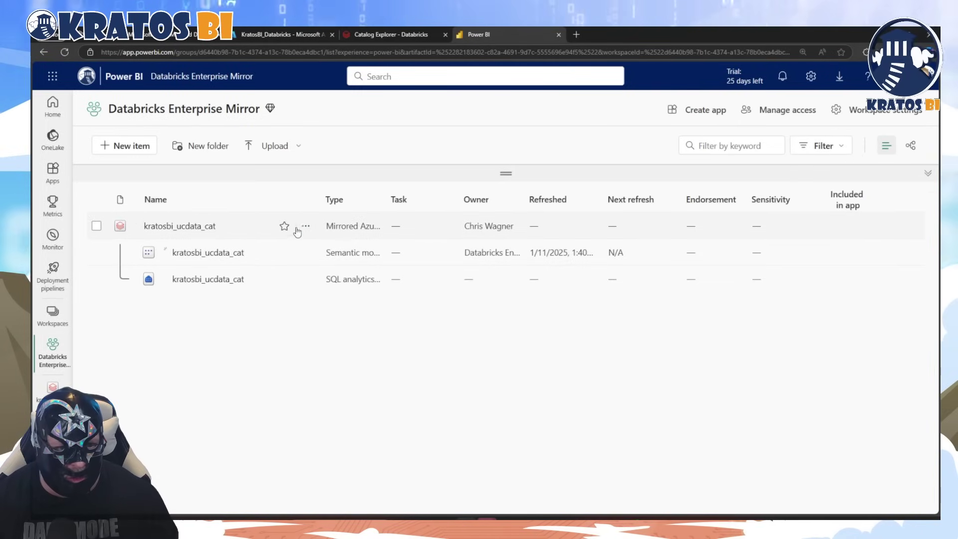
{"action": "left_click", "coordinate": [305, 226]}
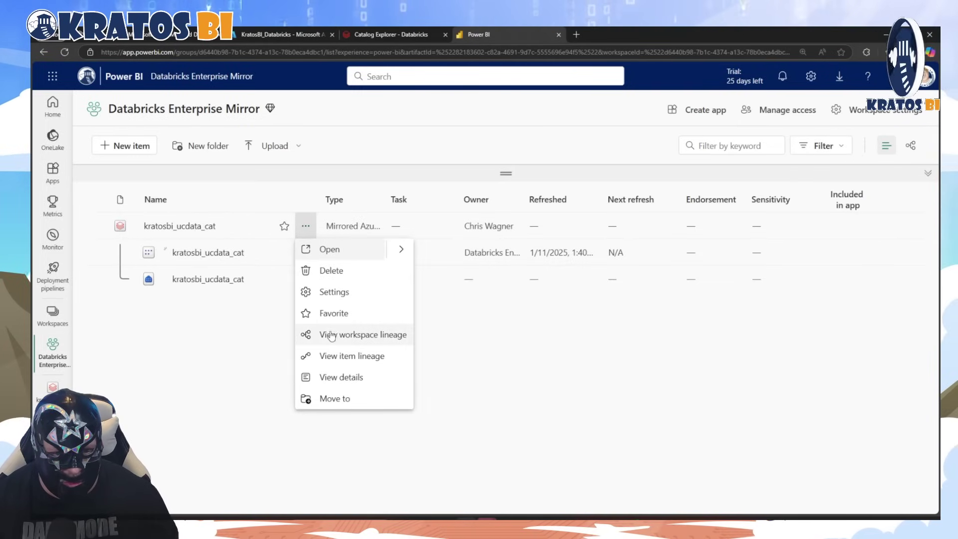
{"action": "left_click", "coordinate": [319, 292]}
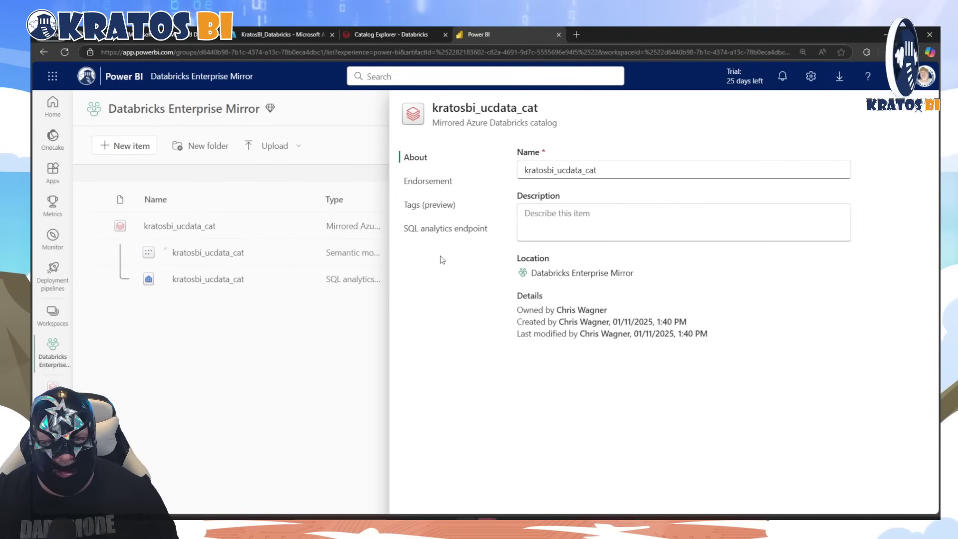
{"action": "left_click", "coordinate": [432, 181]}
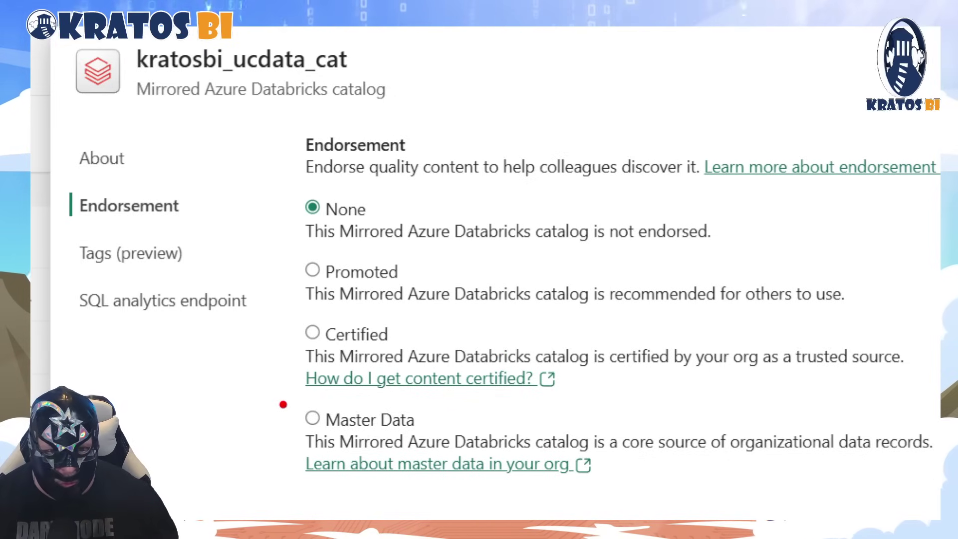
{"action": "mouse_move", "coordinate": [282, 403]}
{"action": "left_mouse_down"}
{"action": "mouse_move", "coordinate": [567, 519]}
{"action": "mouse_move", "coordinate": [678, 492]}
{"action": "left_mouse_up"}
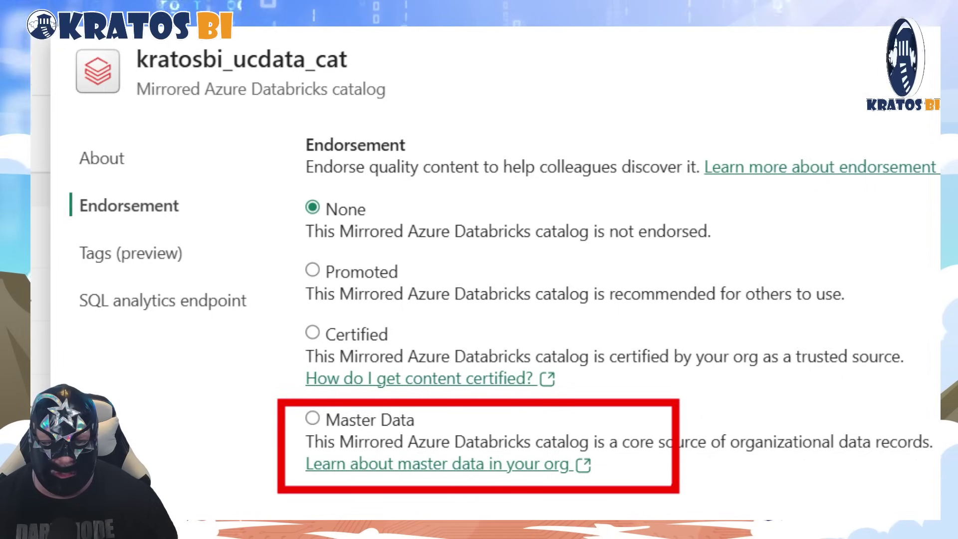
{"action": "left_click_drag", "start_coordinate": [271, 316], "coordinate": [433, 361]}
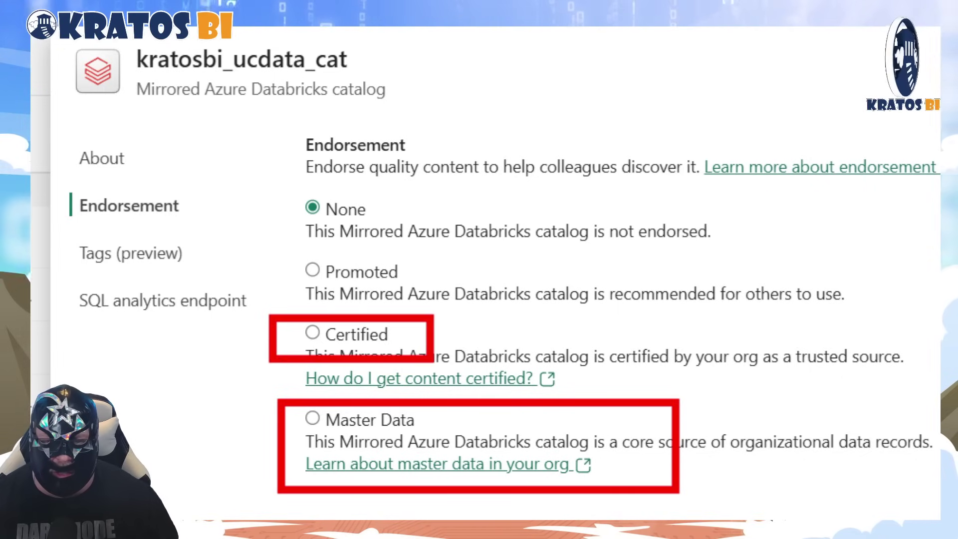
{"action": "left_click_drag", "start_coordinate": [270, 243], "coordinate": [456, 295]}
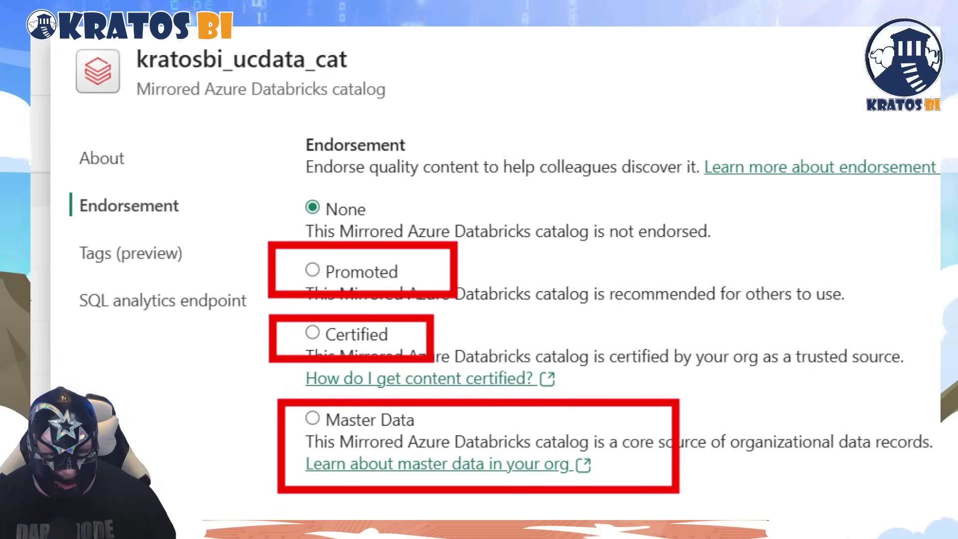
{"action": "key", "text": "Escape"}
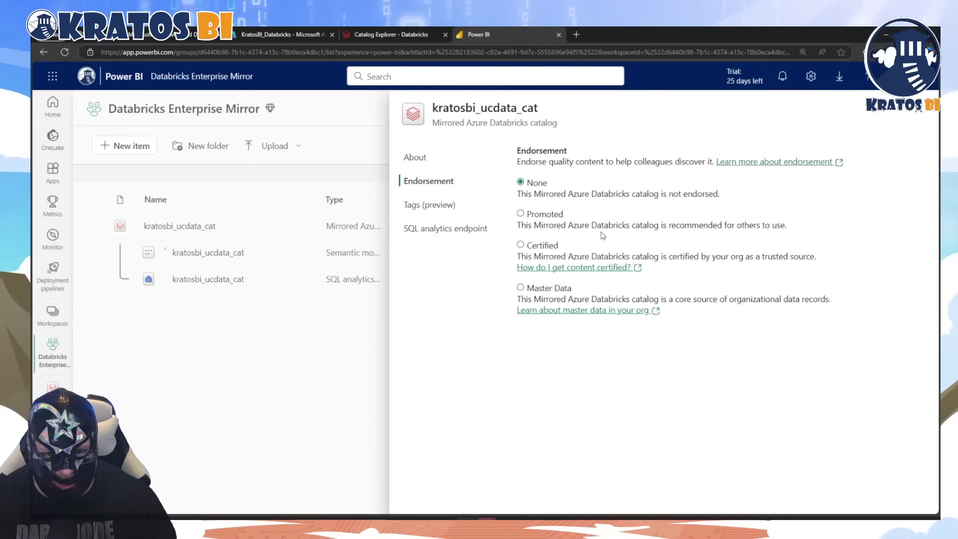
Endorse the mirrored catalog as Master Data and close its settings.
{"action": "left_click", "coordinate": [520, 288]}
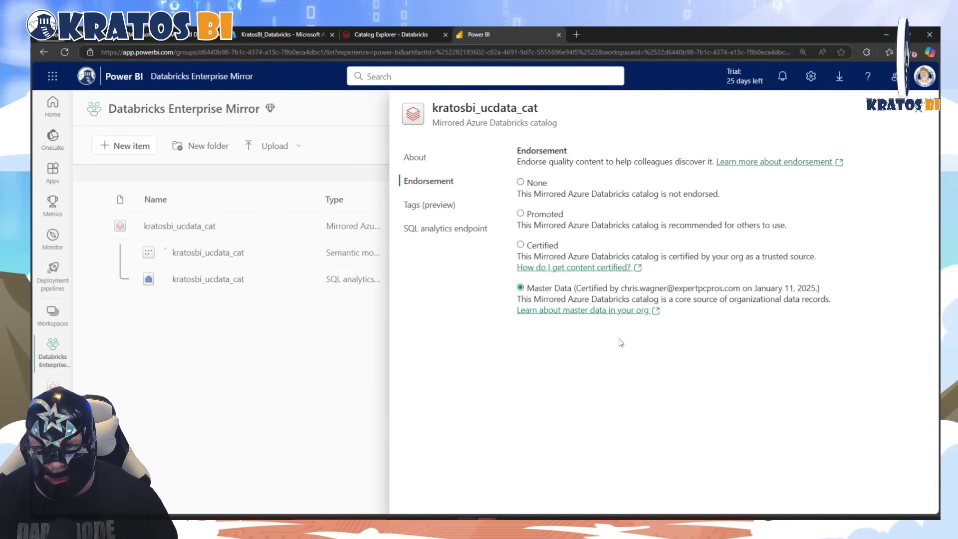
{"action": "key", "text": "ctrl+1"}
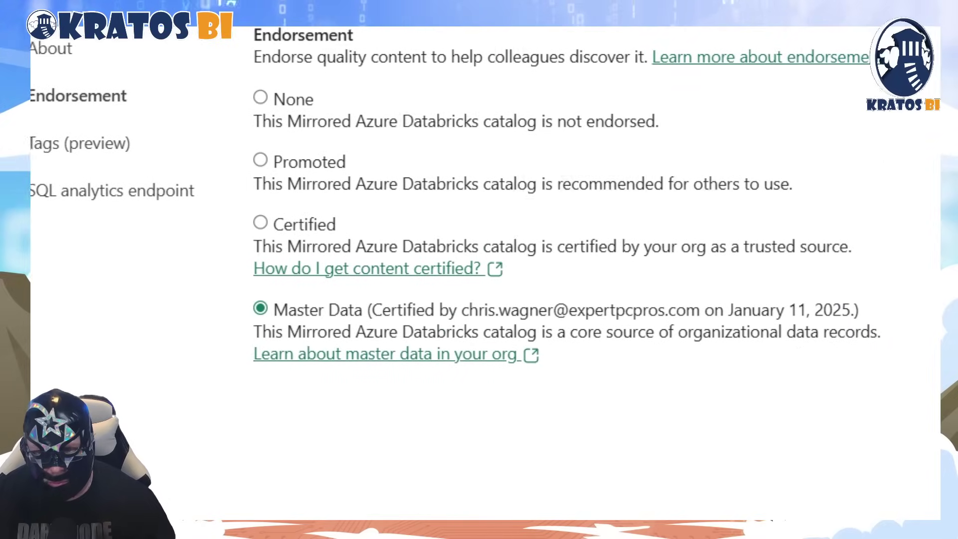
{"action": "left_click_drag", "start_coordinate": [349, 286], "coordinate": [797, 337]}
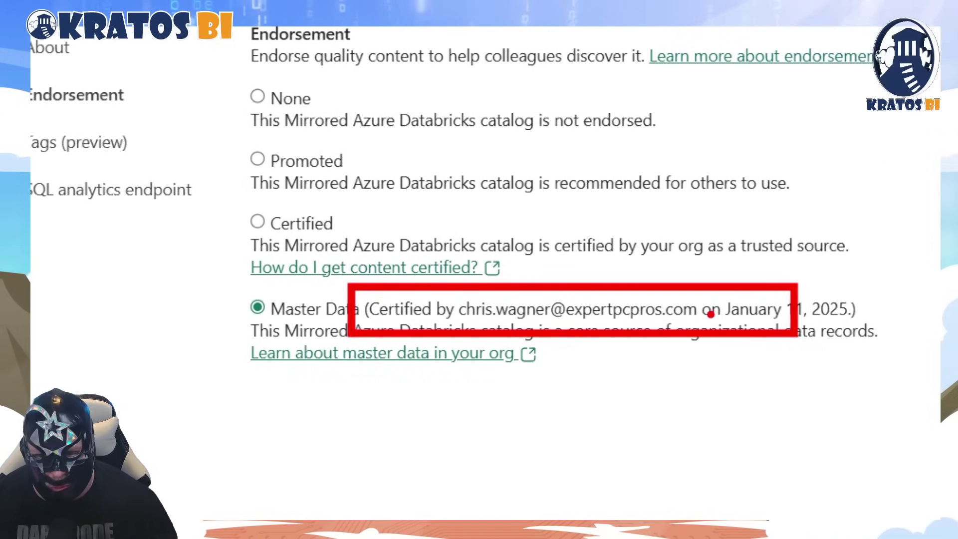
{"action": "key", "text": "Escape"}
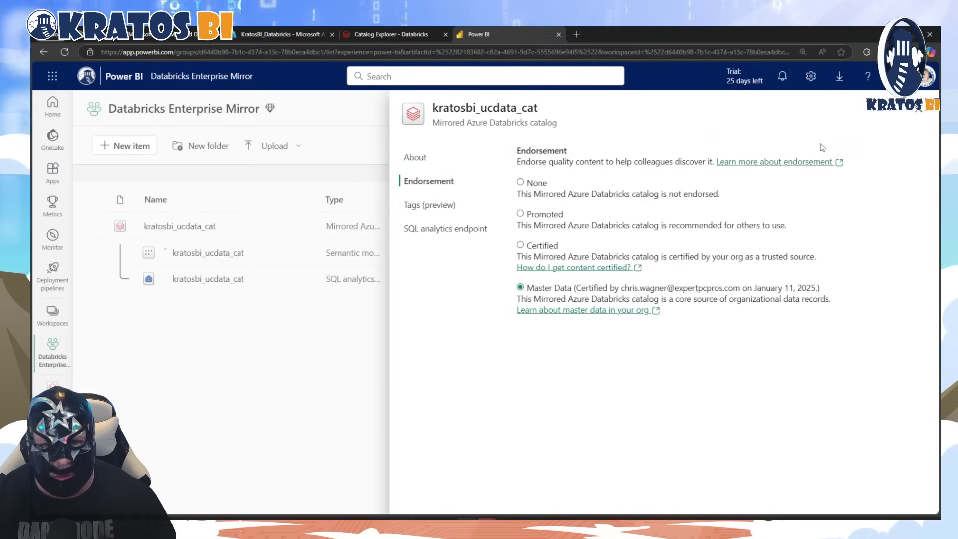
{"action": "left_click", "coordinate": [918, 109]}
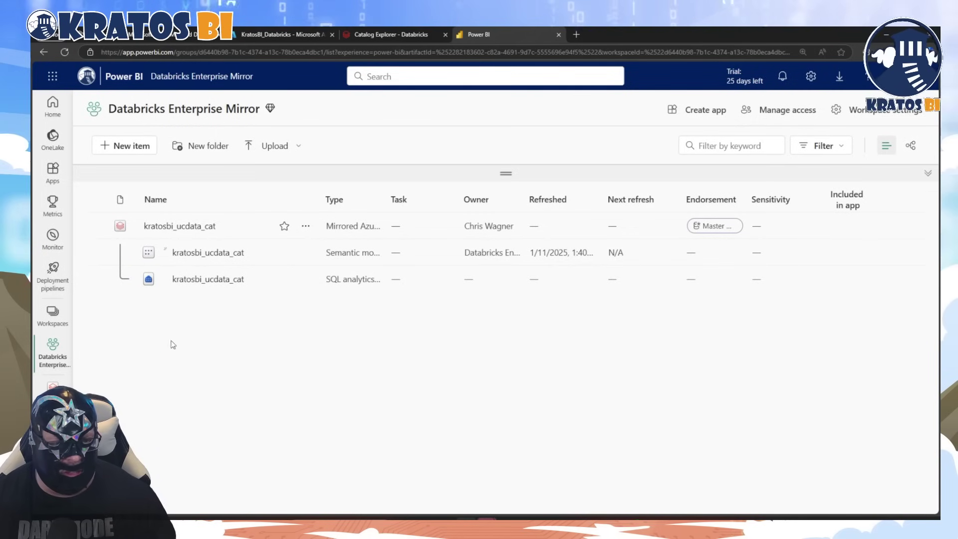
Open the mirrored catalog from the workspace and preview the dim_customer table.
{"action": "left_click", "coordinate": [180, 226]}
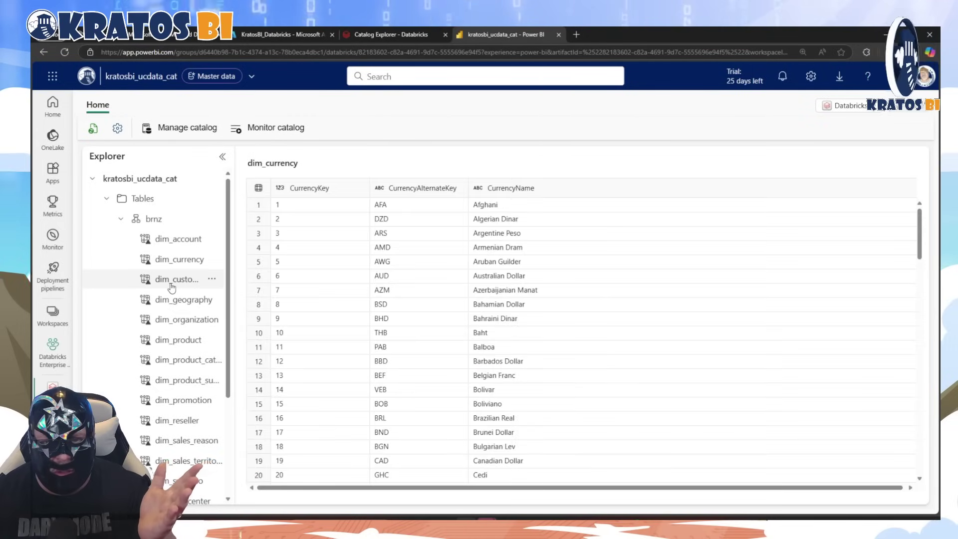
{"action": "left_click", "coordinate": [172, 281]}
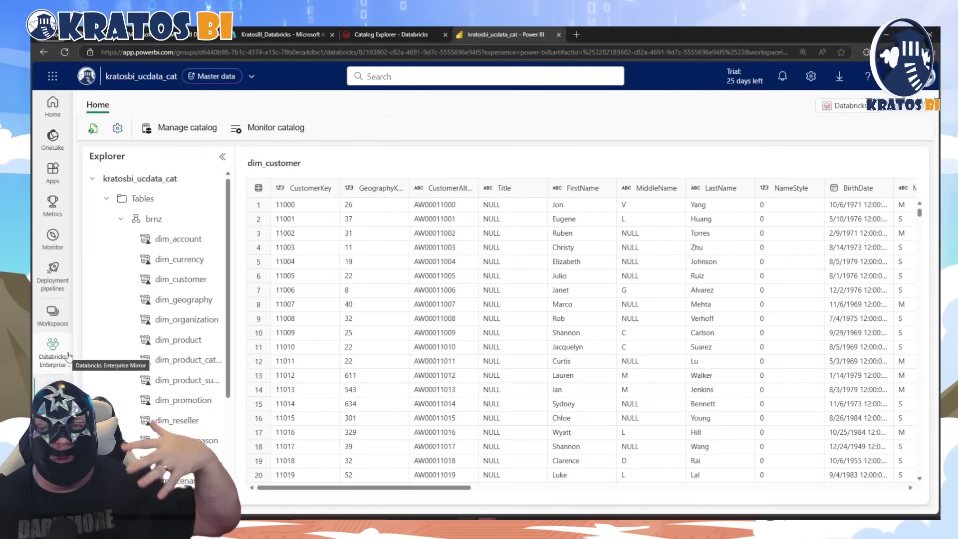
Create a new workspace named Department Team Mirror Lakehouse.
{"action": "left_click", "coordinate": [52, 314]}
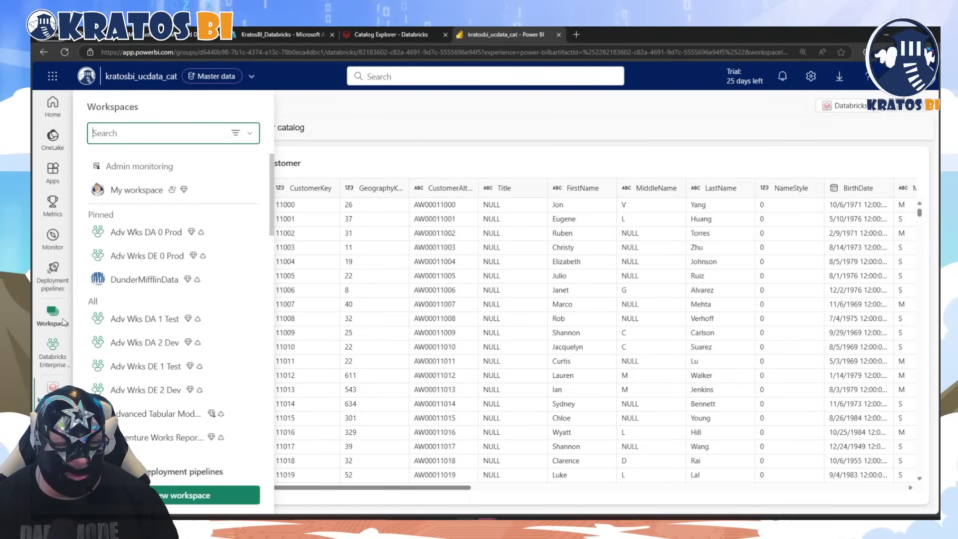
{"action": "left_click", "coordinate": [181, 496]}
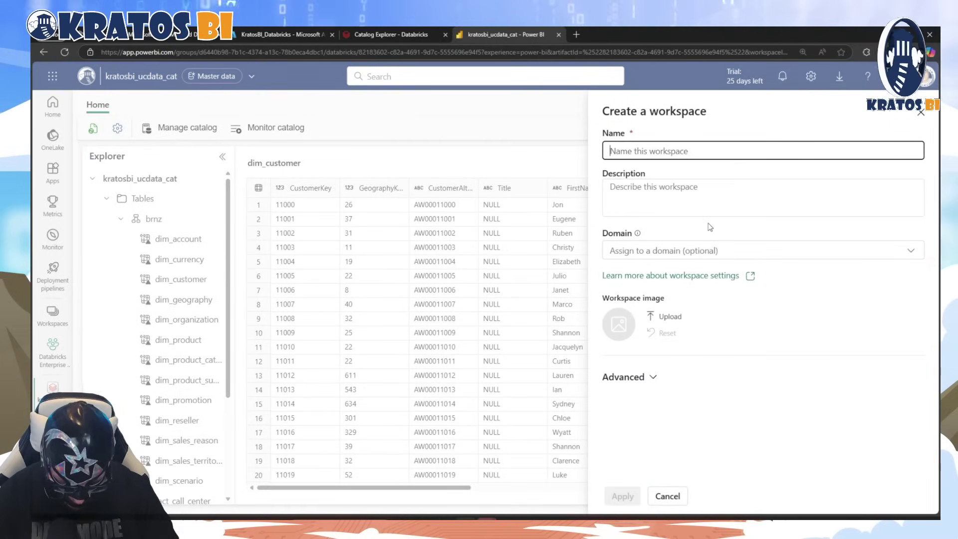
{"action": "type", "text": "Department Team"}
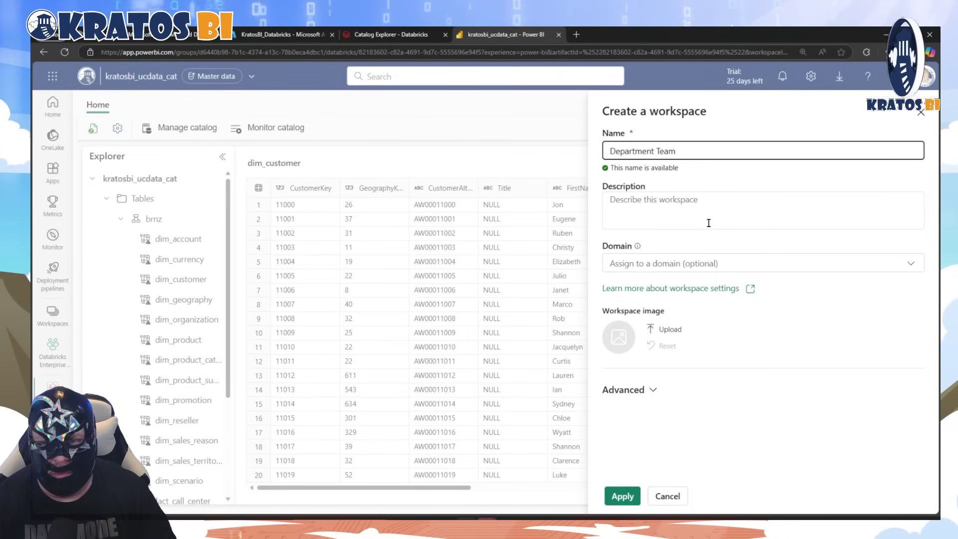
{"action": "type", "text": "Mi"}
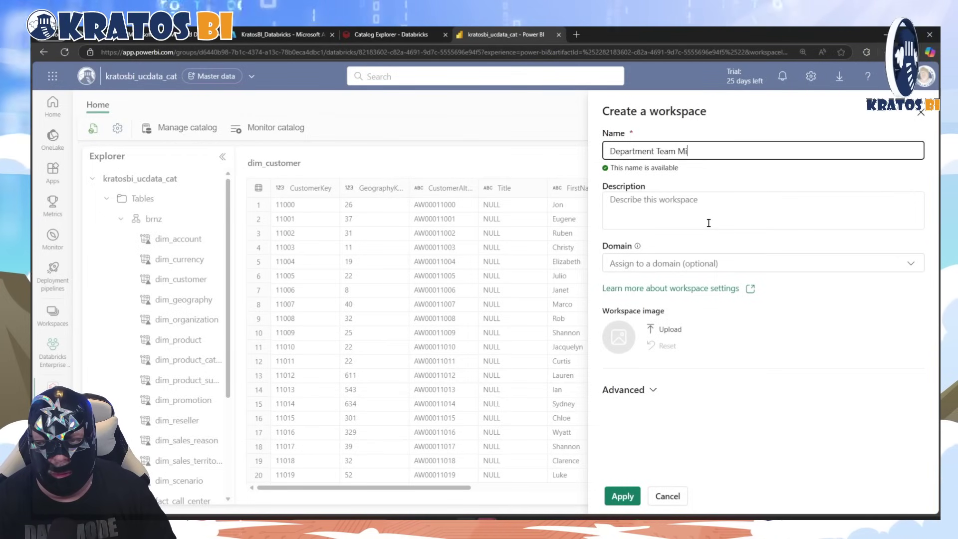
{"action": "type", "text": "rror Lake"}
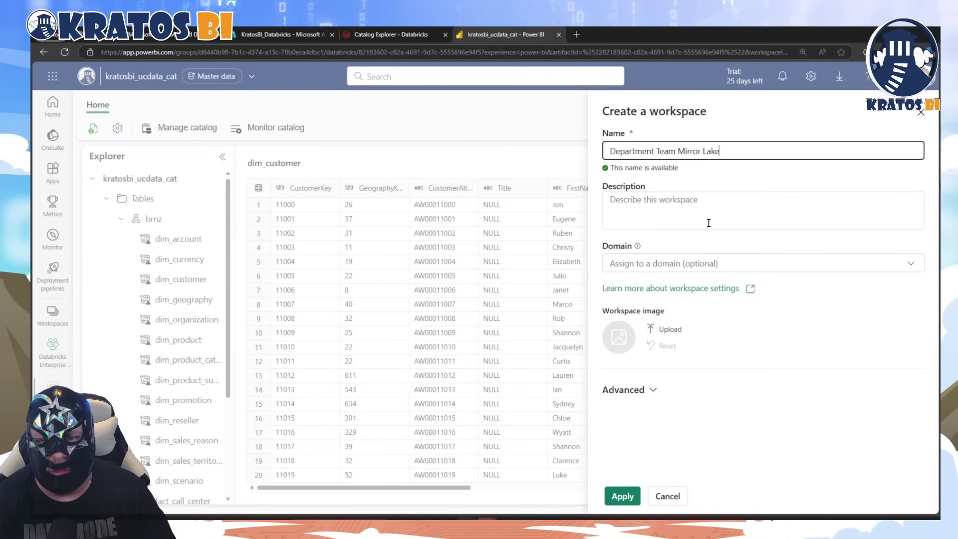
{"action": "type", "text": "house"}
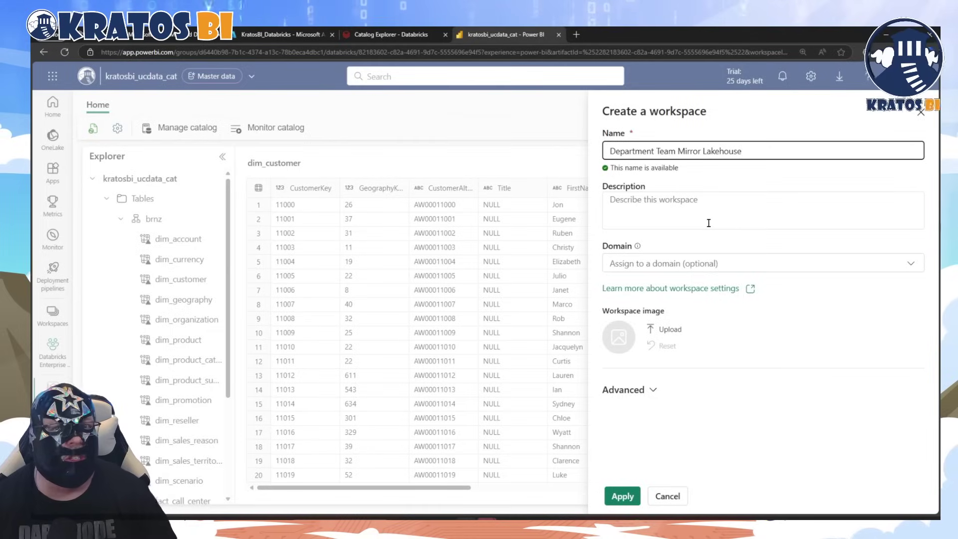
{"action": "left_click", "coordinate": [631, 495]}
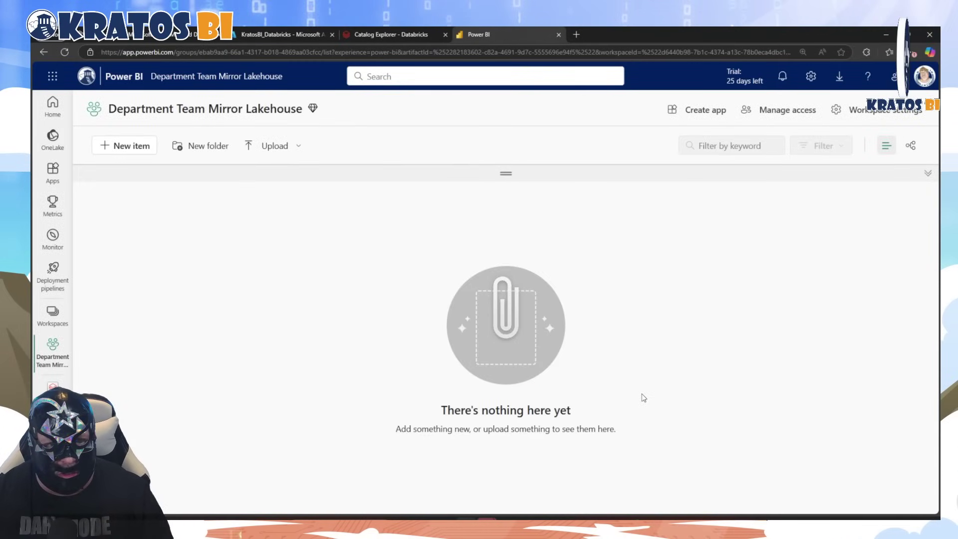
Create a lakehouse named Dept_Adv_Works with lakehouse schemas enabled in the Department Team Mirror Lakehouse workspace.
{"action": "left_click", "coordinate": [132, 146]}
{"action": "left_click", "coordinate": [847, 152]}
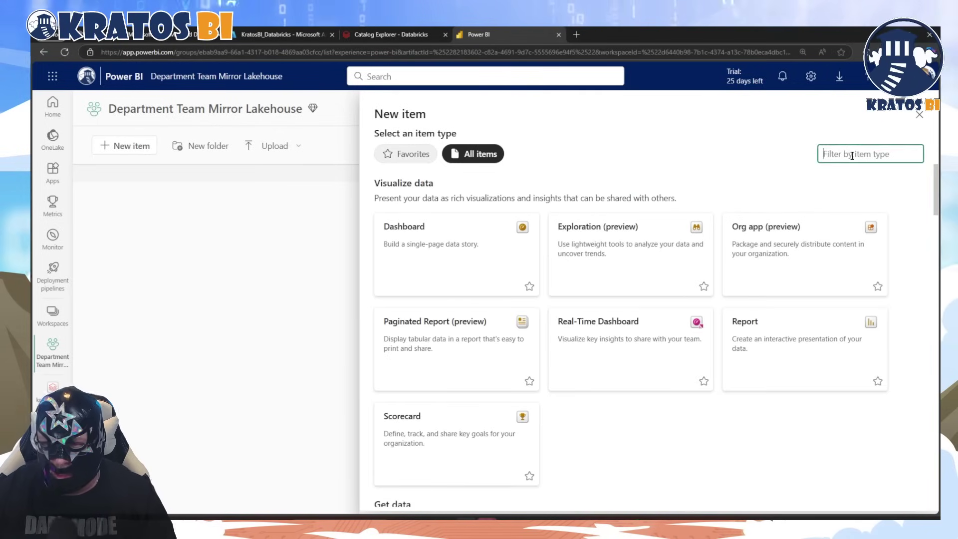
{"action": "type", "text": "lake"}
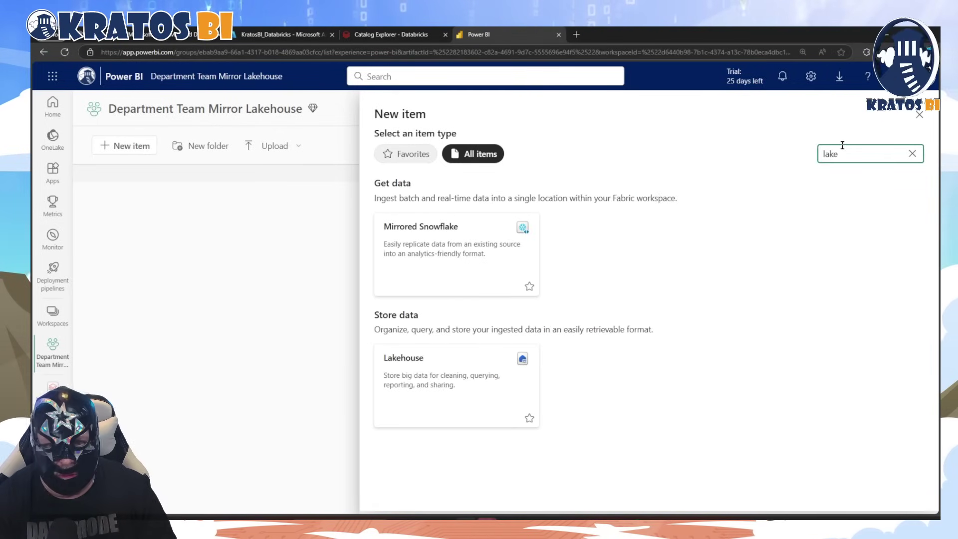
{"action": "left_click", "coordinate": [427, 362]}
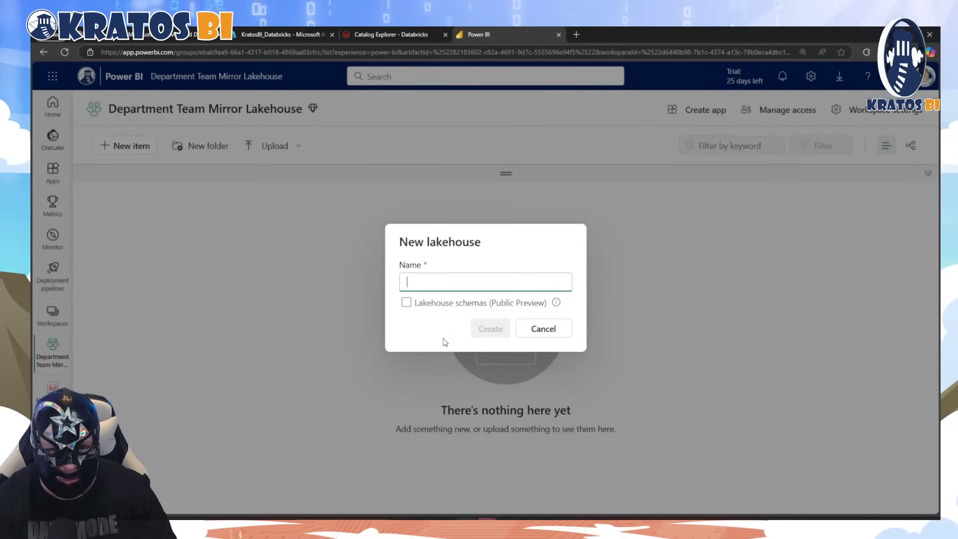
{"action": "type", "text": "Dept A"}
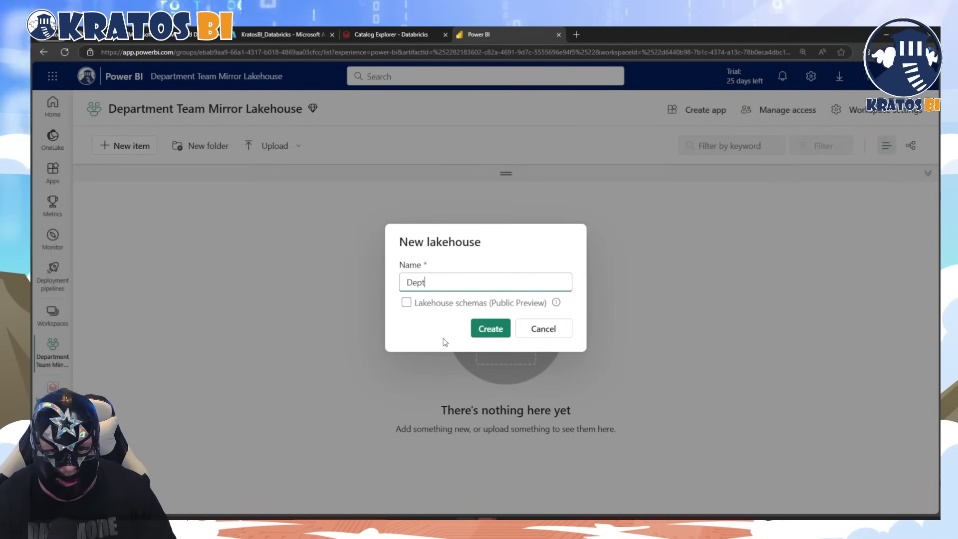
{"action": "key", "text": "BackSpace"}
{"action": "key", "text": "BackSpace"}
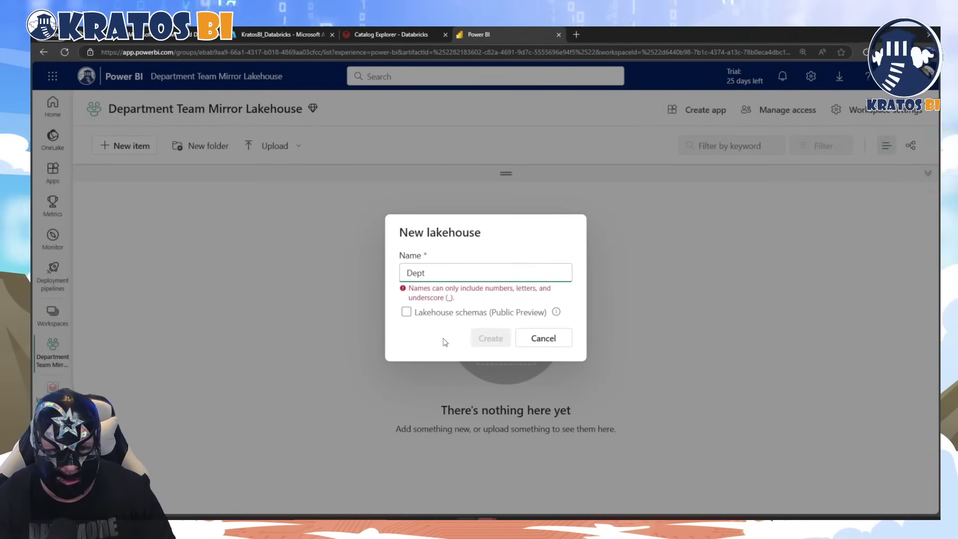
{"action": "type", "text": "_Adv_Works"}
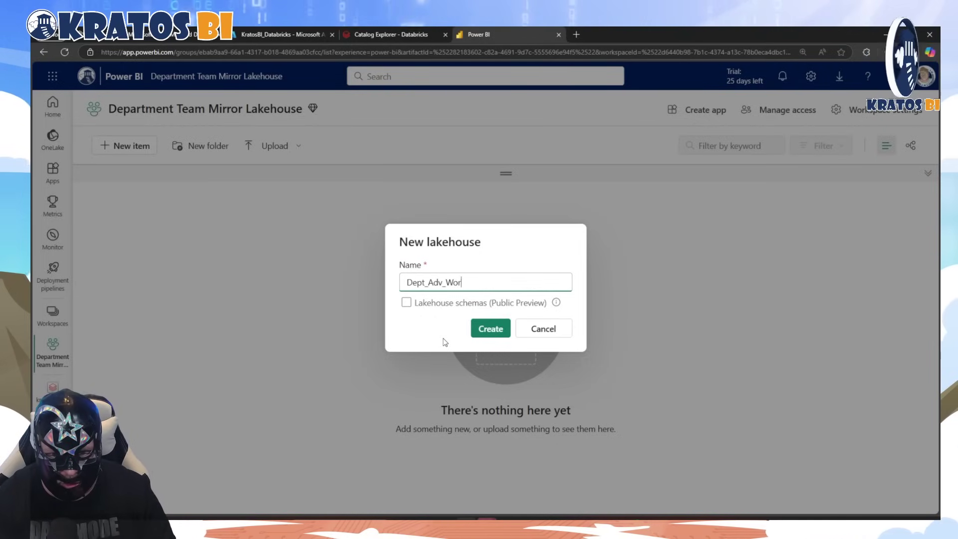
{"action": "left_click", "coordinate": [490, 331]}
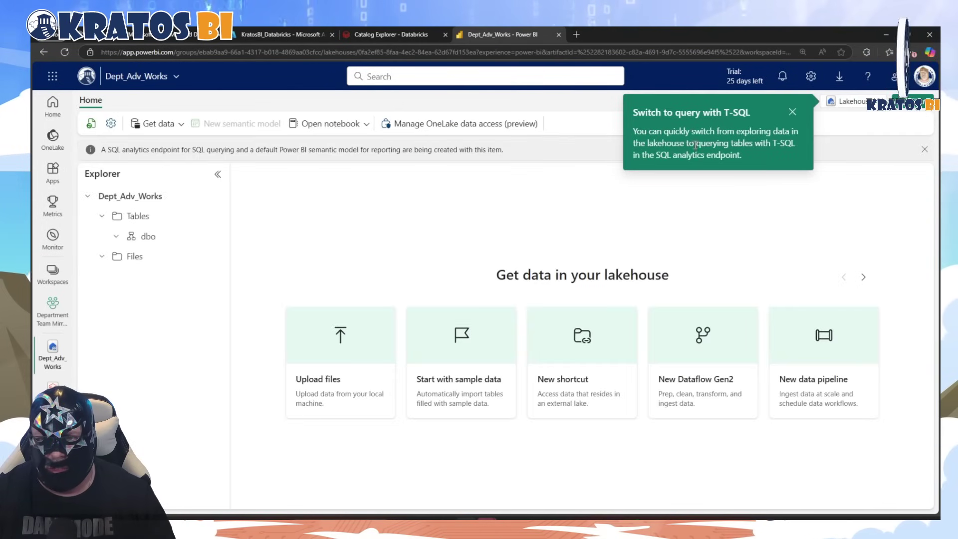
{"action": "left_click", "coordinate": [791, 112]}
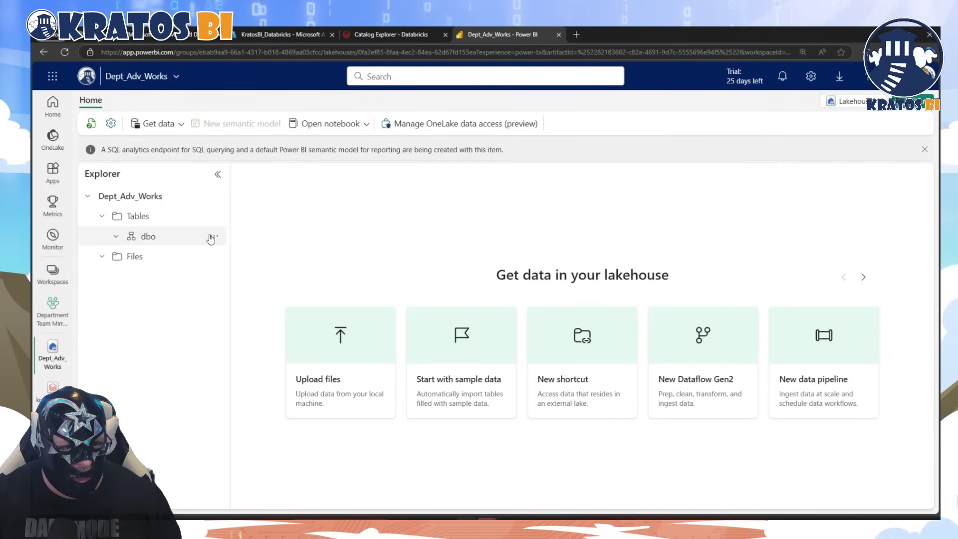
Start a new table shortcut in the dbo schema from Microsoft OneLake, using the kratosbi_ucdata_cat catalog endorsed as Master data as the source.
{"action": "left_click", "coordinate": [214, 220]}
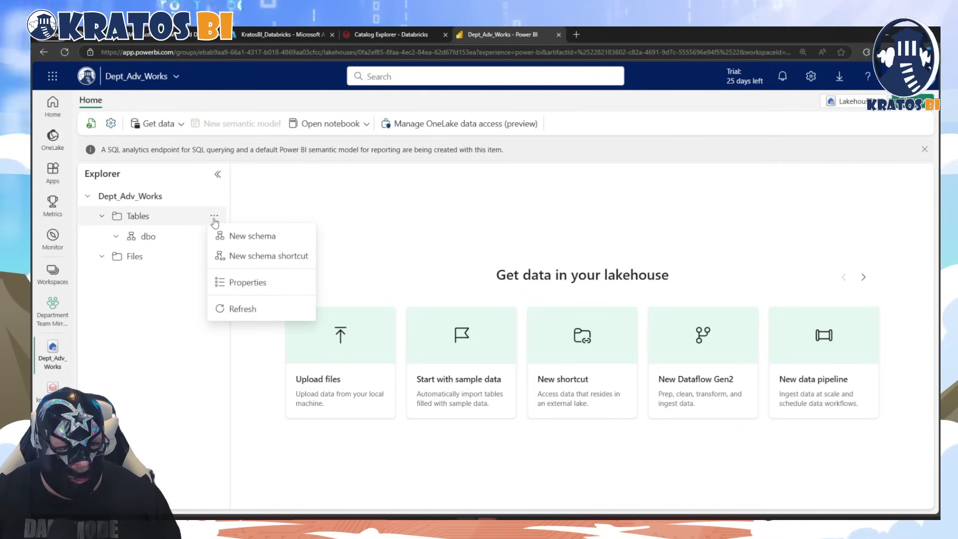
{"action": "left_click", "coordinate": [211, 237]}
{"action": "left_click", "coordinate": [212, 237]}
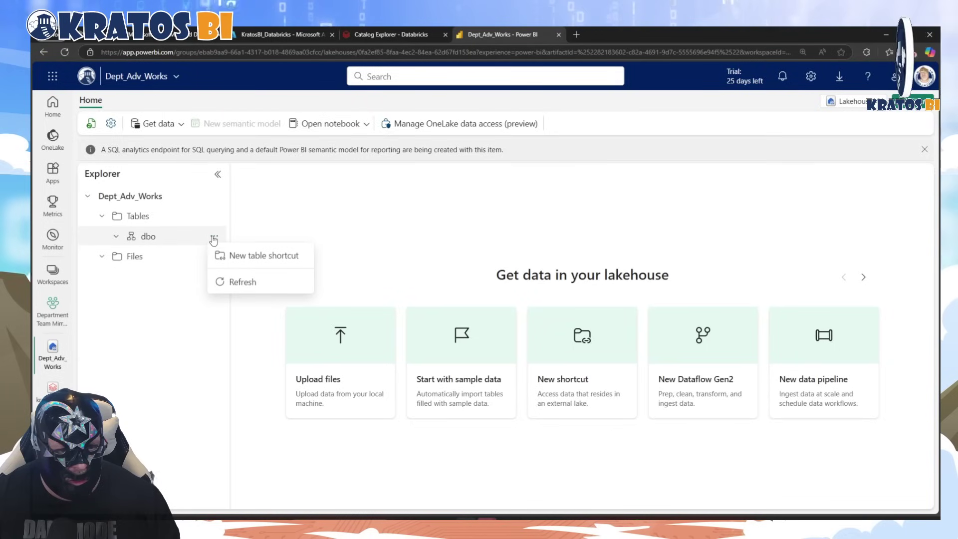
{"action": "left_click", "coordinate": [213, 237]}
{"action": "left_click", "coordinate": [213, 236]}
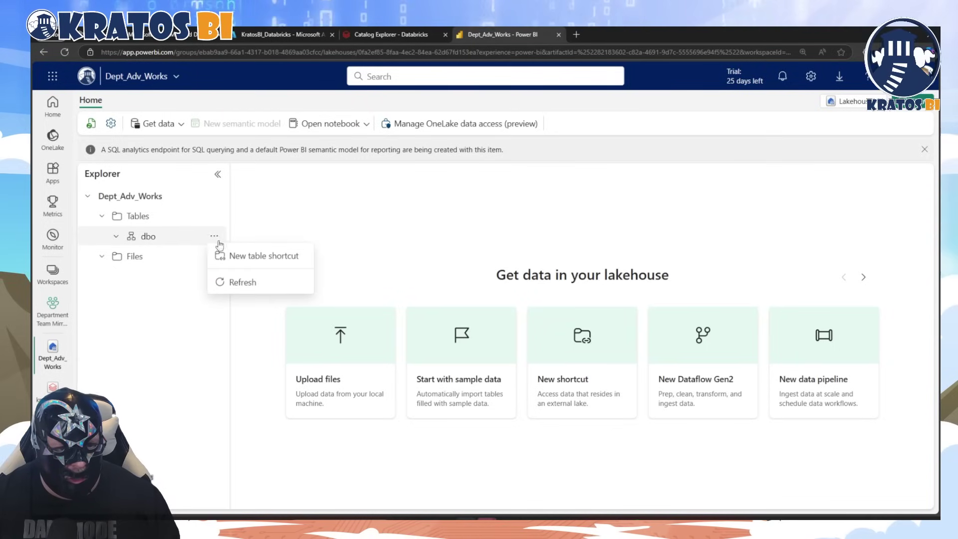
{"action": "left_click", "coordinate": [243, 257]}
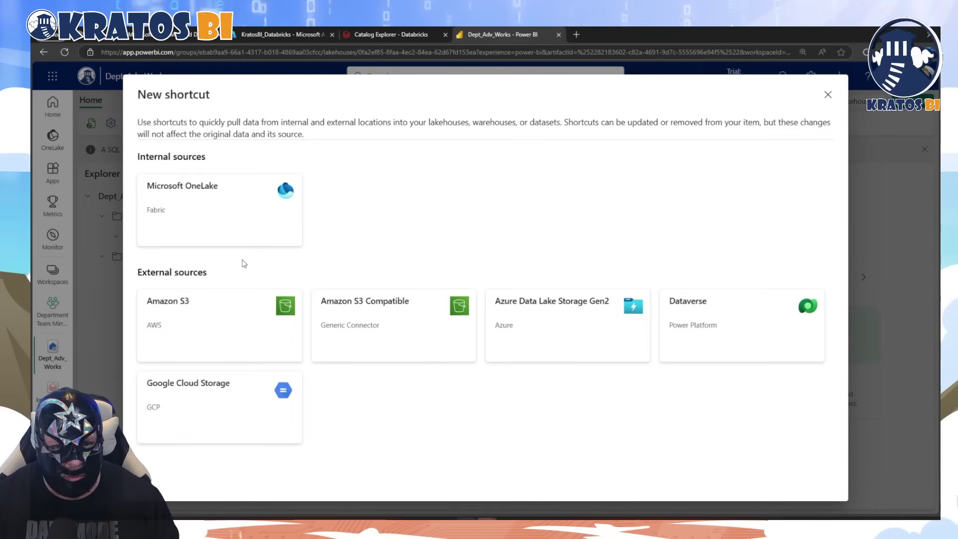
{"action": "left_click", "coordinate": [235, 219]}
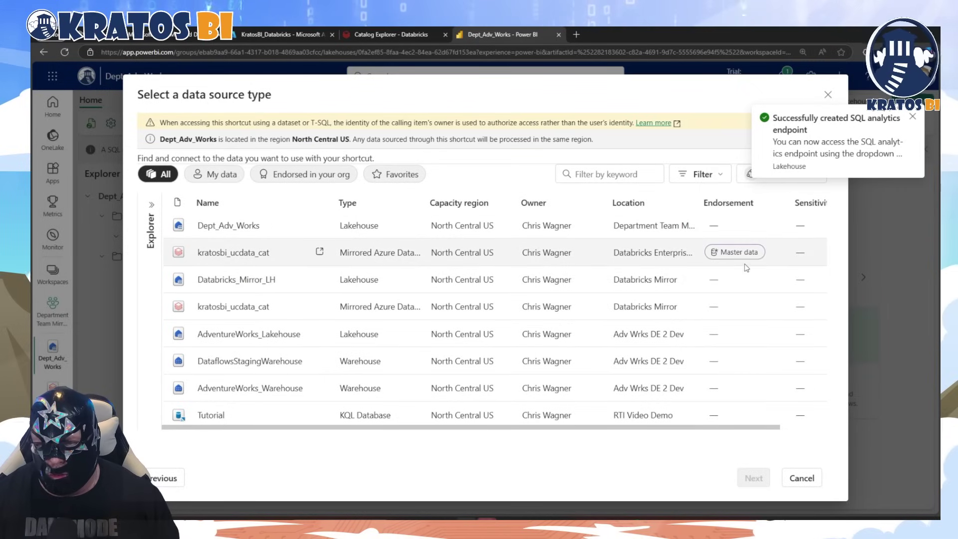
{"action": "mouse_move", "coordinate": [742, 254]}
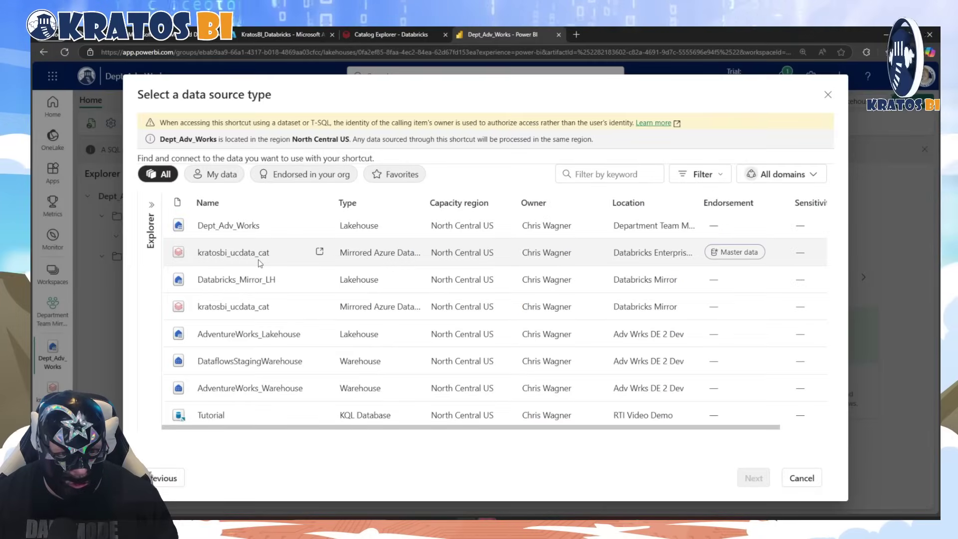
{"action": "left_click", "coordinate": [832, 257]}
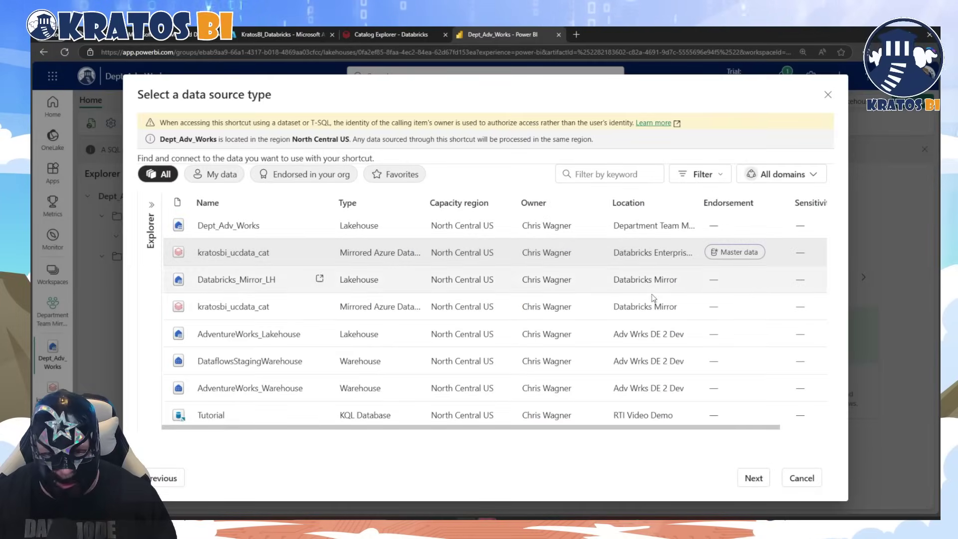
{"action": "left_click", "coordinate": [755, 478]}
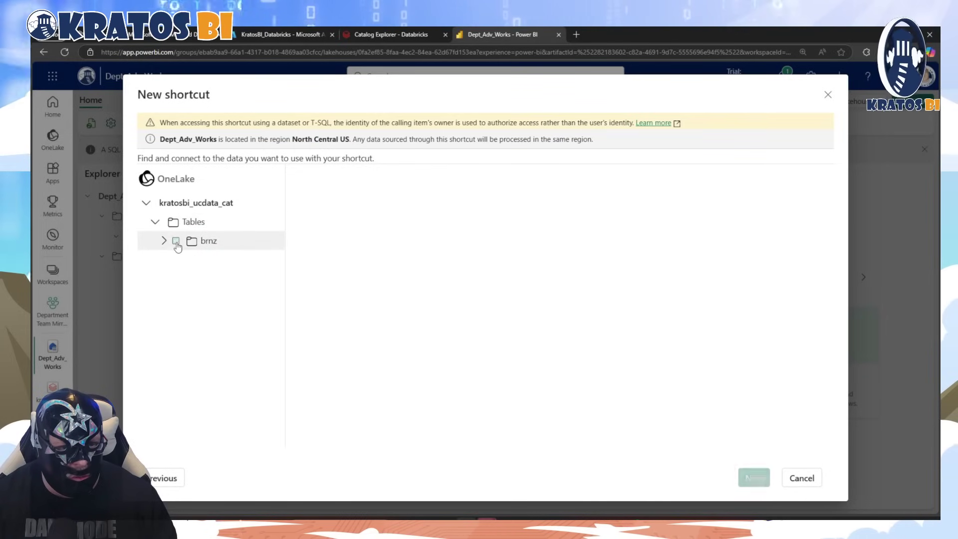
Expand the brnz folder and select all dimension tables from dim_account through dim_scenario for the shortcut.
{"action": "left_click", "coordinate": [164, 241]}
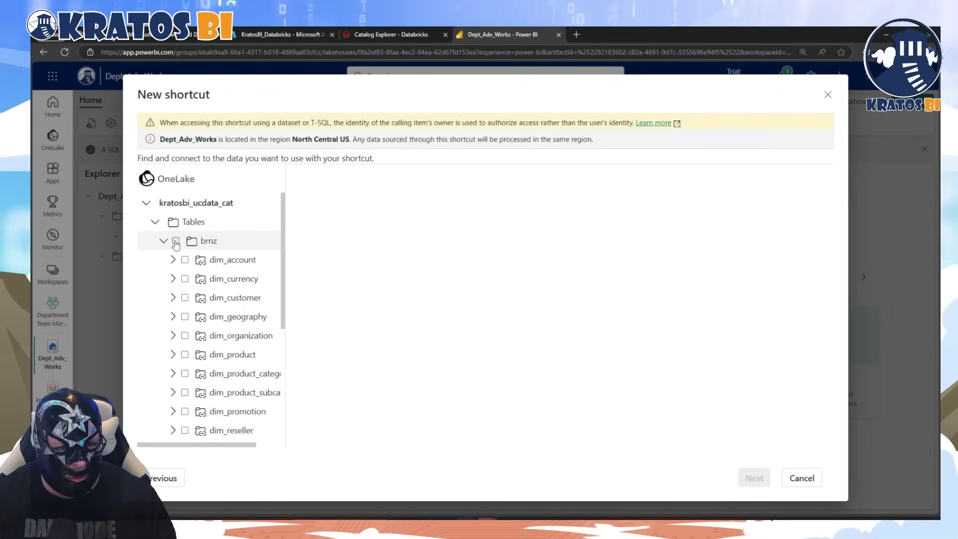
{"action": "left_click", "coordinate": [185, 259]}
{"action": "left_click", "coordinate": [185, 279]}
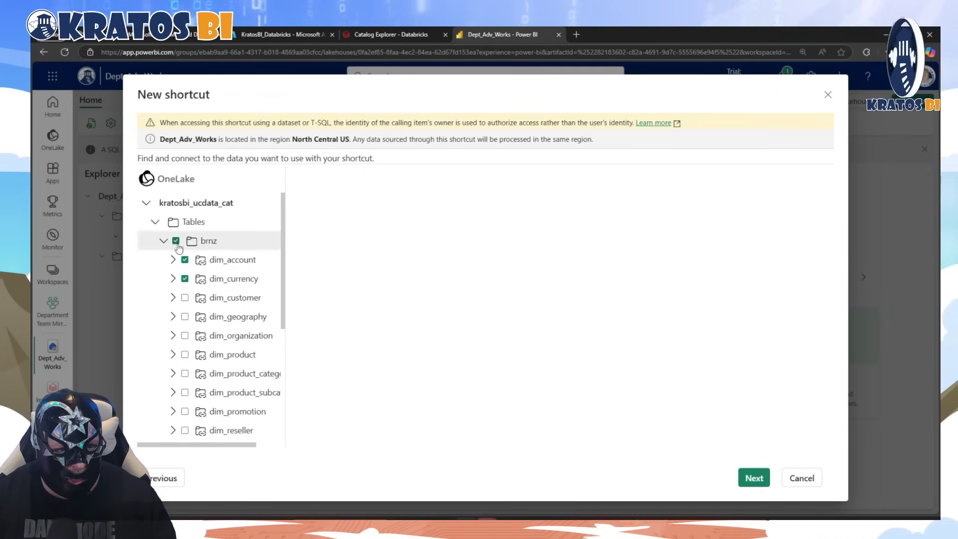
{"action": "left_click", "coordinate": [184, 297]}
{"action": "left_click", "coordinate": [185, 316]}
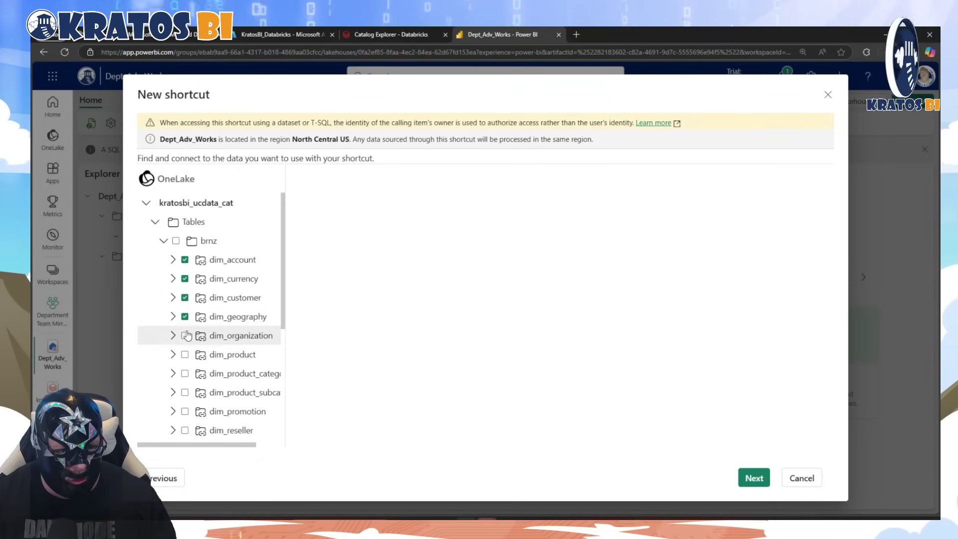
{"action": "left_click", "coordinate": [185, 335]}
{"action": "left_click", "coordinate": [185, 354]}
{"action": "left_click", "coordinate": [185, 373]}
{"action": "left_click", "coordinate": [185, 392]}
{"action": "scroll", "coordinate": [185, 379], "scroll_direction": "down", "scroll_amount": 4}
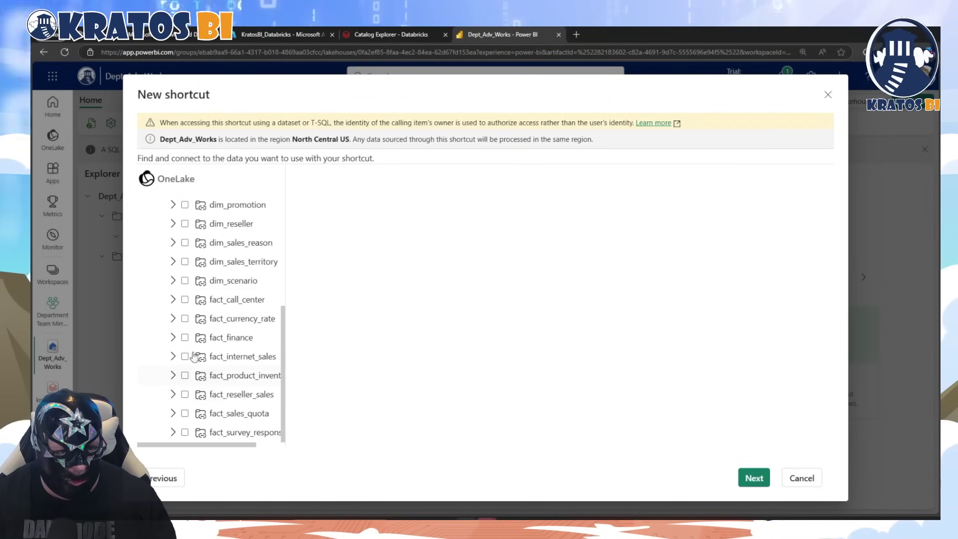
{"action": "scroll", "coordinate": [184, 349], "scroll_direction": "up", "scroll_amount": 3}
{"action": "left_click", "coordinate": [184, 347]}
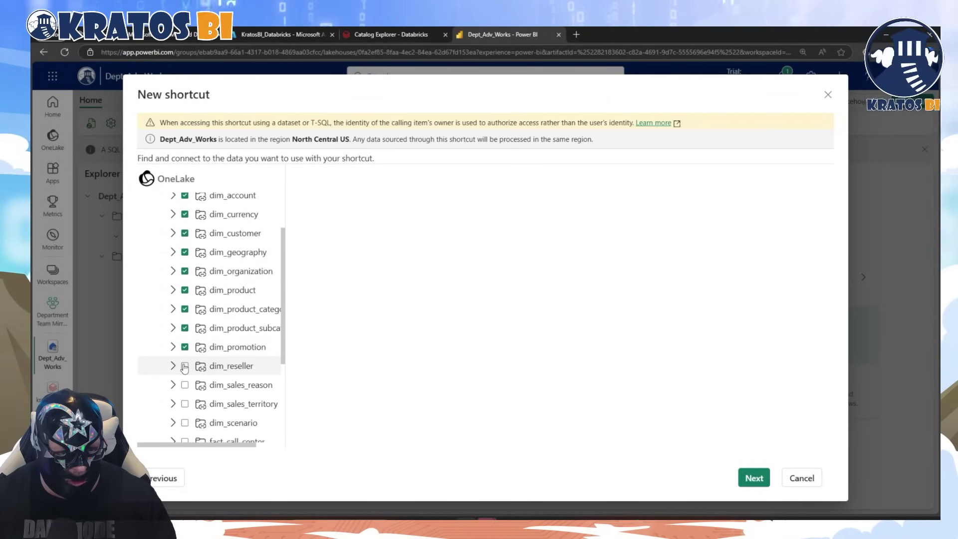
{"action": "left_click", "coordinate": [184, 366]}
{"action": "left_click", "coordinate": [185, 385]}
{"action": "scroll", "coordinate": [188, 350], "scroll_direction": "down", "scroll_amount": 3}
{"action": "left_click", "coordinate": [184, 309]}
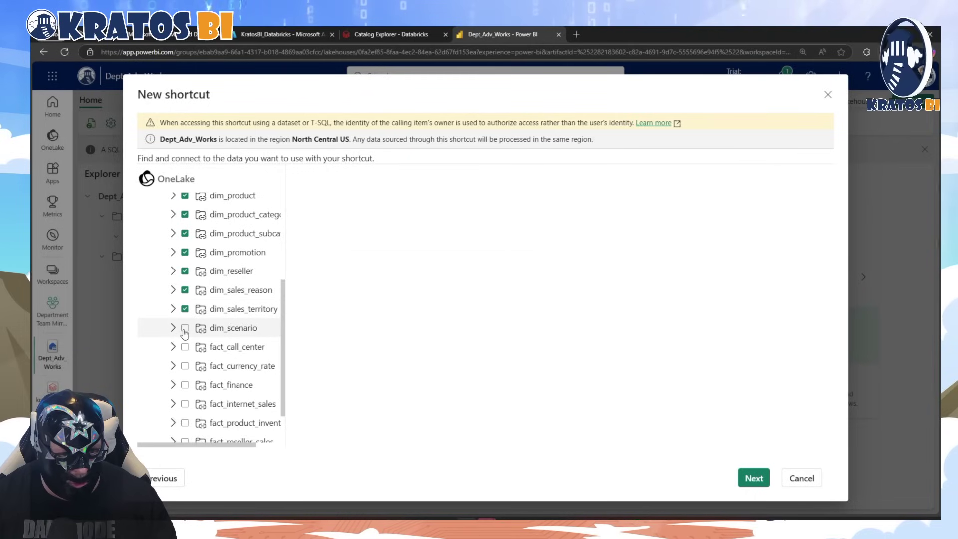
{"action": "left_click", "coordinate": [185, 327]}
Select all fact tables in the brnz folder, from fact_call_center through the fact survey response table.
{"action": "left_click", "coordinate": [184, 347]}
{"action": "left_click", "coordinate": [185, 384]}
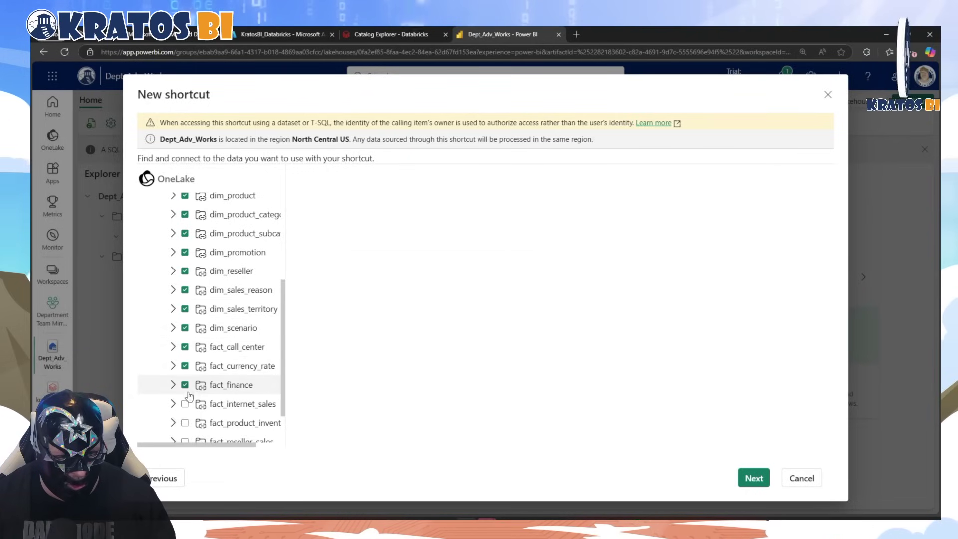
{"action": "scroll", "coordinate": [189, 400], "scroll_direction": "down", "scroll_amount": 2}
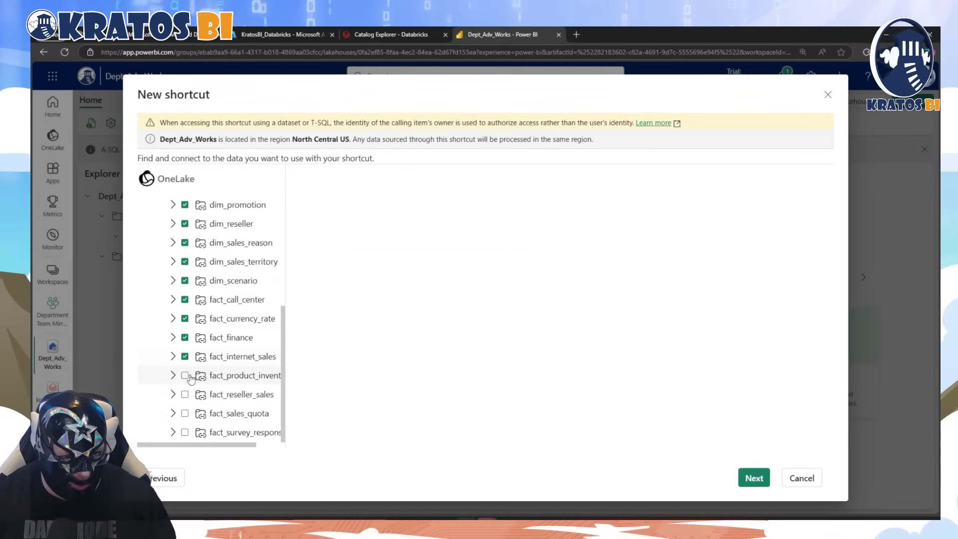
{"action": "left_click", "coordinate": [185, 394]}
{"action": "left_click", "coordinate": [185, 413]}
{"action": "left_click", "coordinate": [184, 432]}
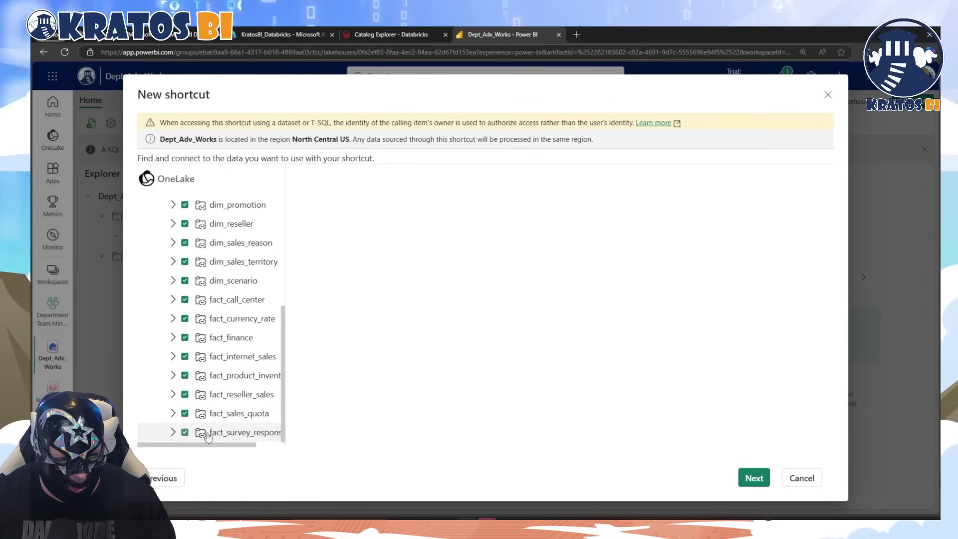
Review the selected tables and create their shortcuts in Dept_Adv_Works under Tables/dbo.
{"action": "left_click", "coordinate": [753, 477]}
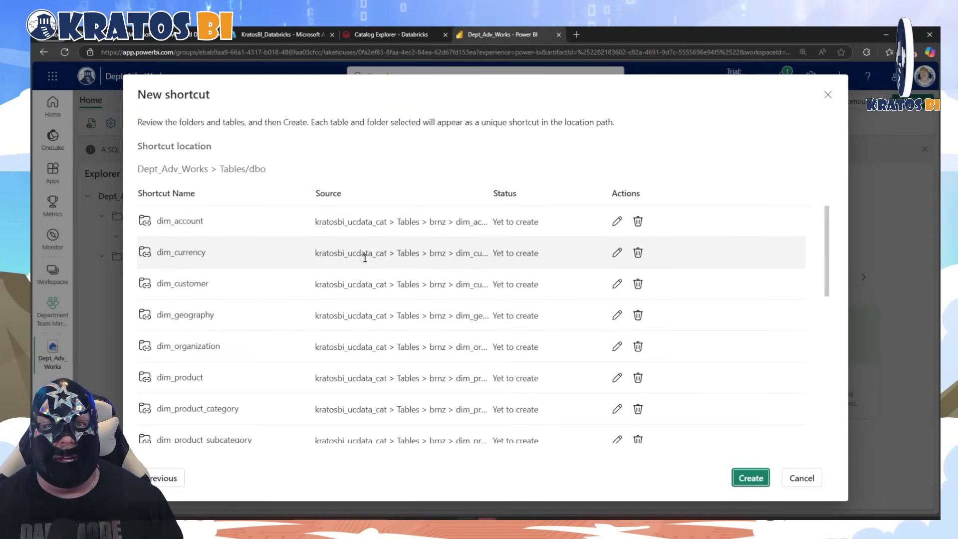
{"action": "scroll", "coordinate": [657, 361], "scroll_direction": "down", "scroll_amount": 8}
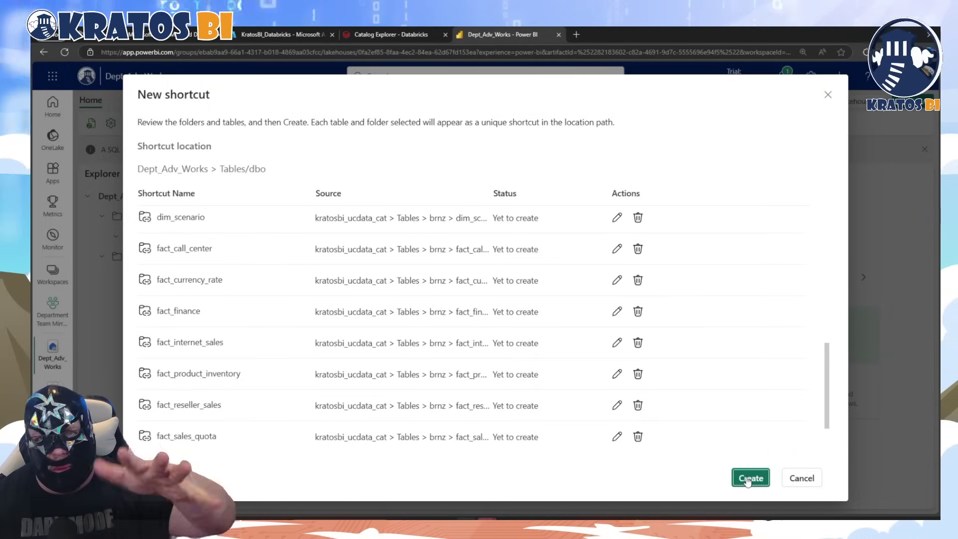
{"action": "left_click", "coordinate": [748, 478]}
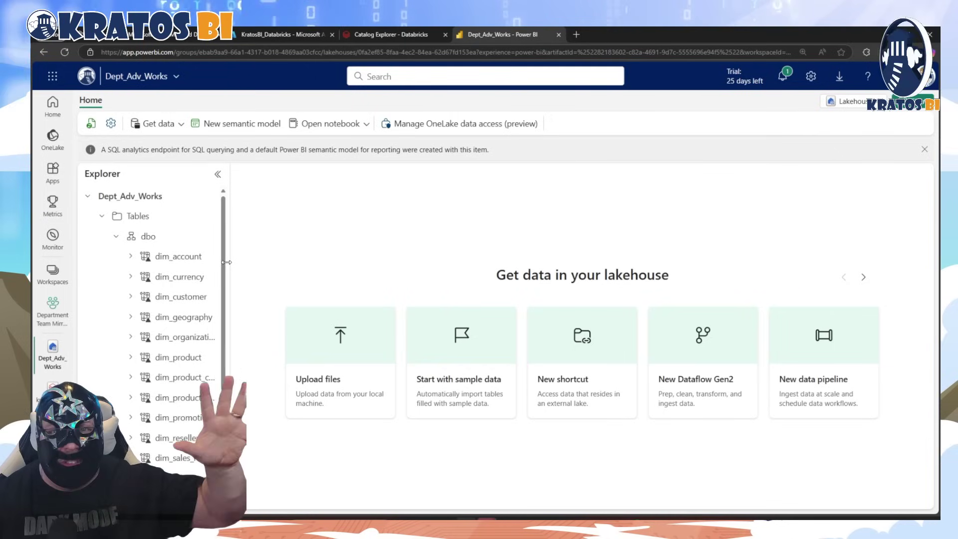
Widen the lakehouse explorer to show the full table names and preview the dim_account shortcut table.
{"action": "left_click_drag", "start_coordinate": [226, 262], "coordinate": [313, 259]}
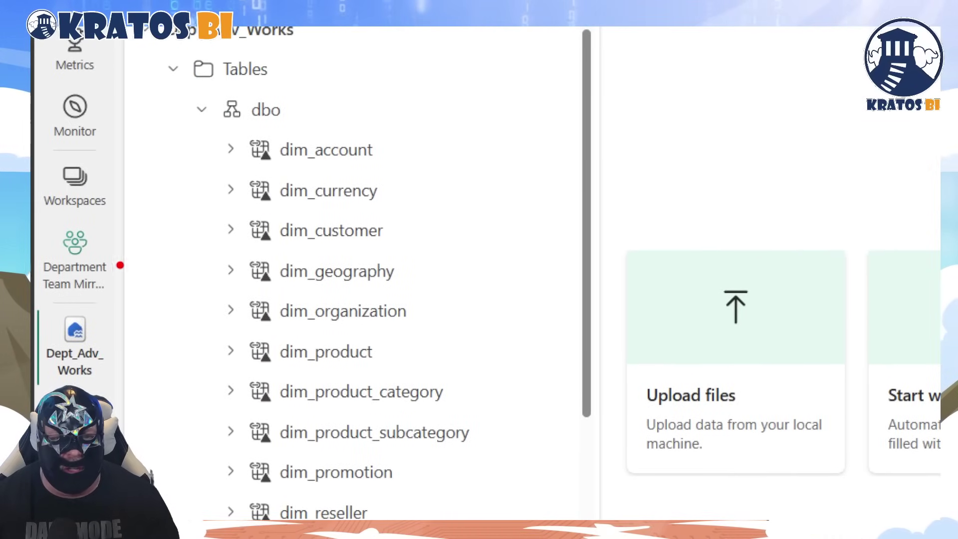
{"action": "mouse_move", "coordinate": [214, 137]}
{"action": "left_mouse_down"}
{"action": "mouse_move", "coordinate": [448, 335]}
{"action": "mouse_move", "coordinate": [448, 371]}
{"action": "left_mouse_up"}
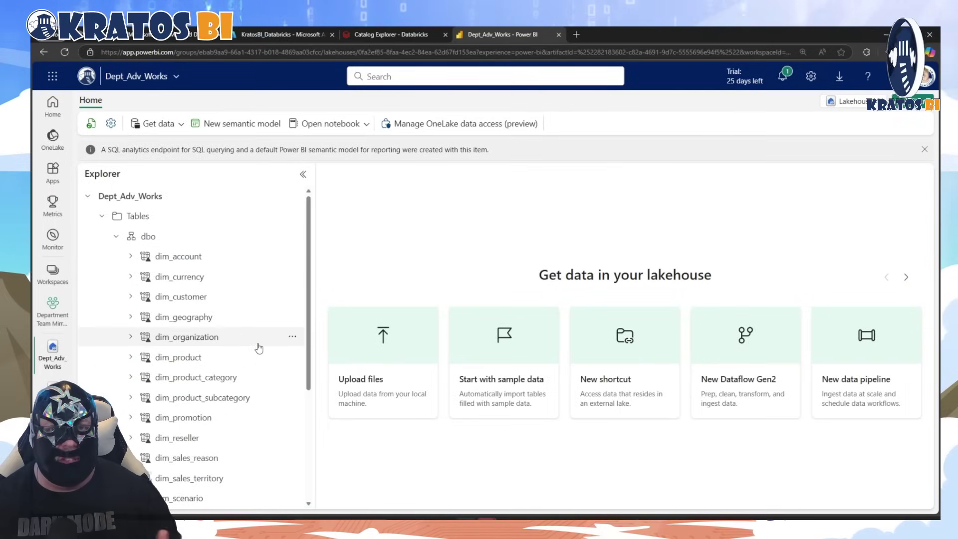
{"action": "left_click", "coordinate": [178, 256]}
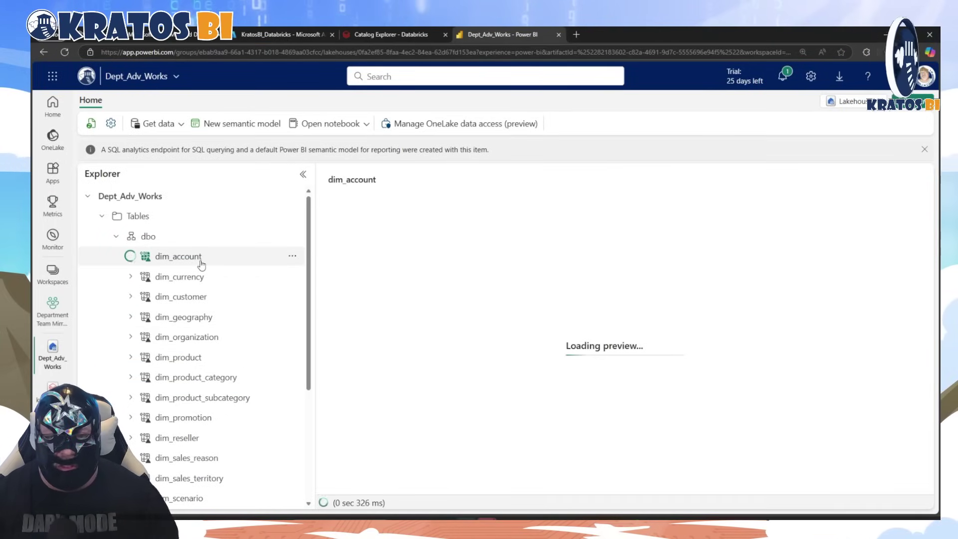